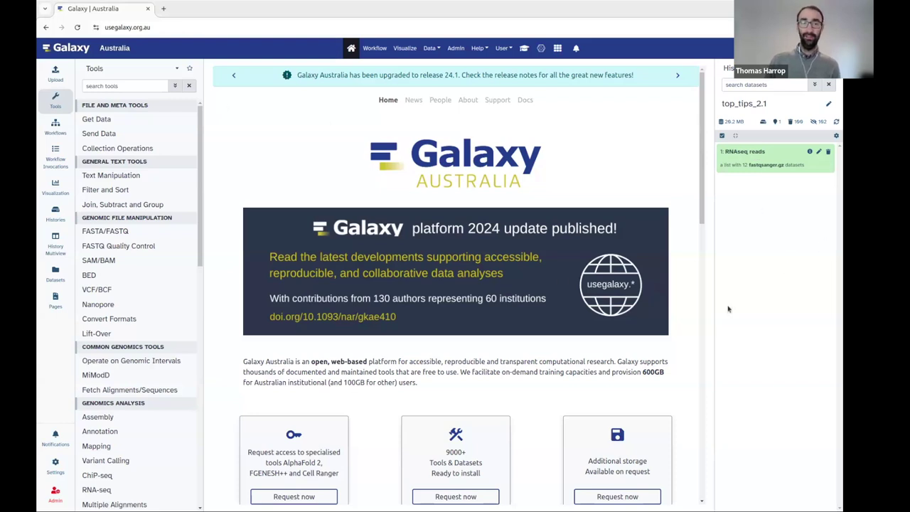
Open the RNAseq reads collection in the history and expand its MCL1-DL dataset to inspect the reads.
click(759, 164)
click(747, 134)
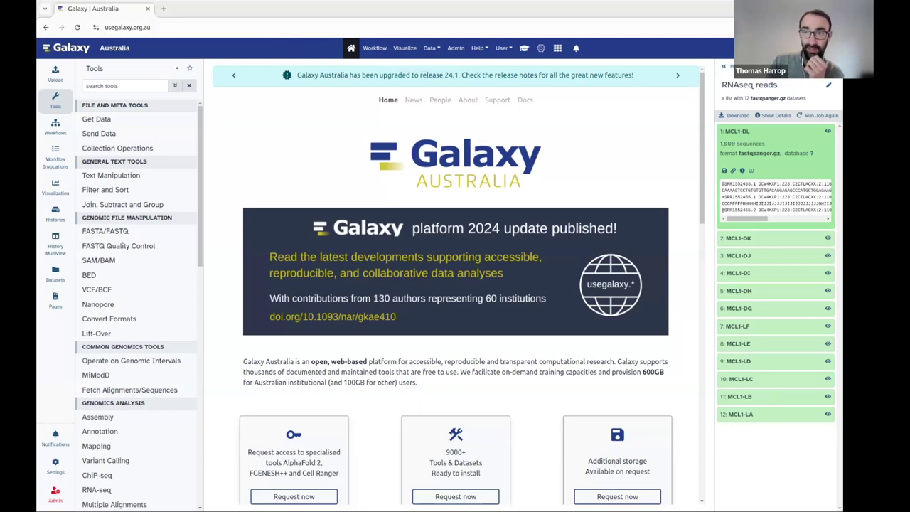
Search Google for "galaxy training network" in a new browser tab and open the Galaxy Training Network site.
click(165, 9)
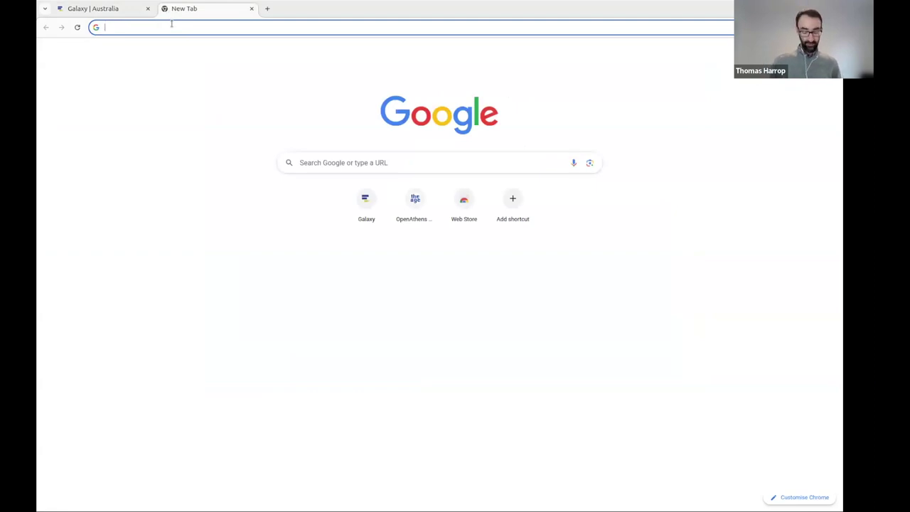
text(galaxy )
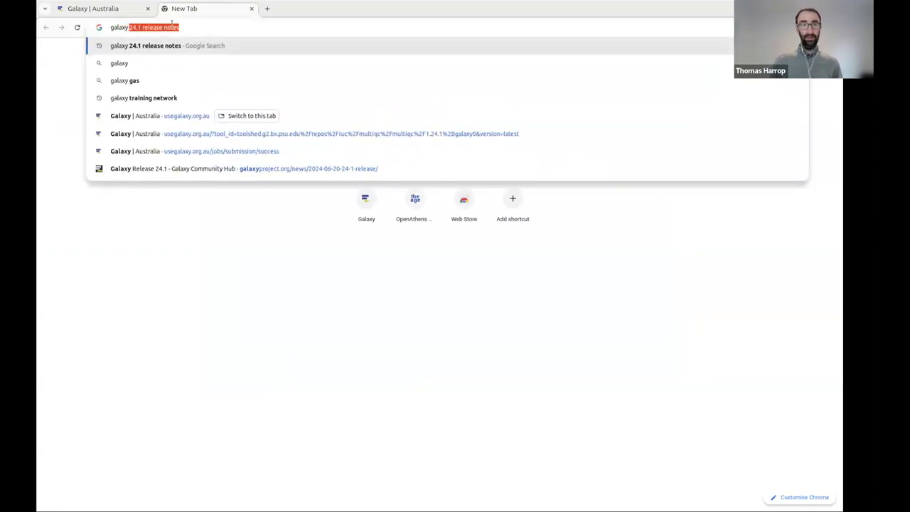
text(training ne)
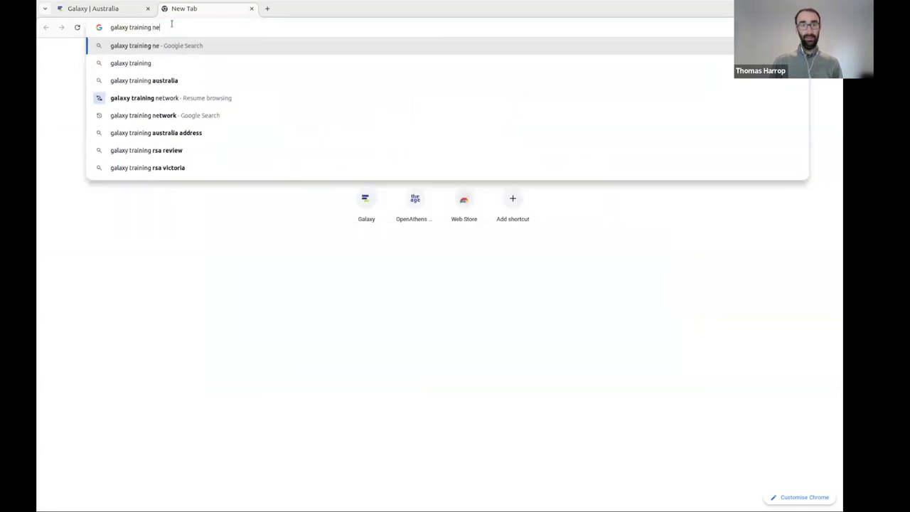
text(twork)
key(Return)
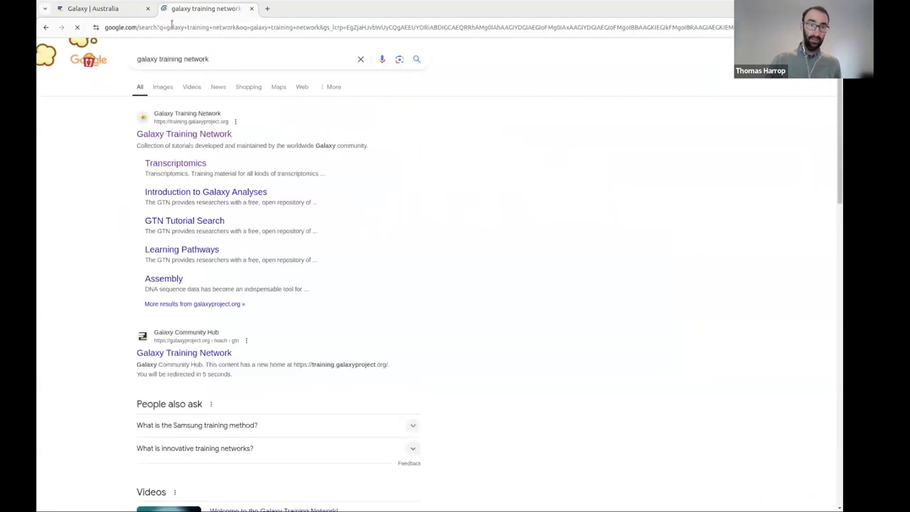
click(153, 134)
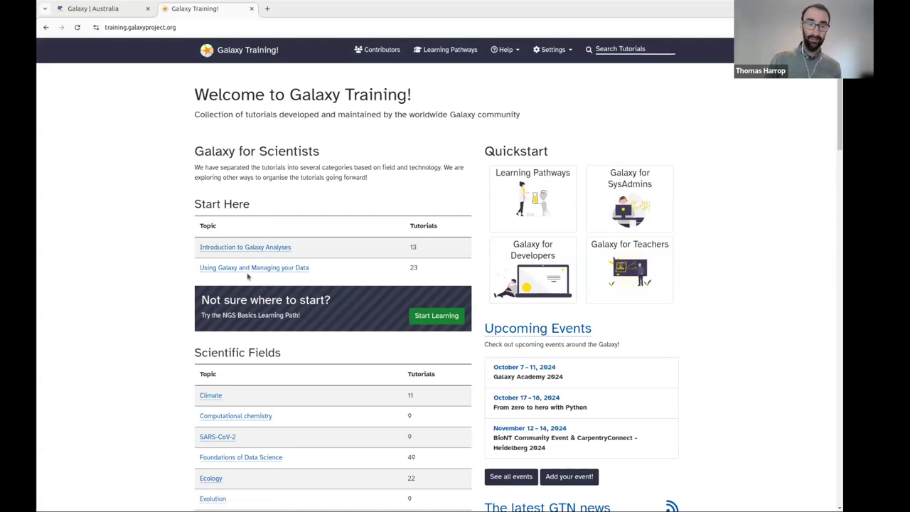
Open the Transcriptomics topic under Methodologies, look through its tutorials, and activate the tutorial search.
scroll(227, 302, down, 5)
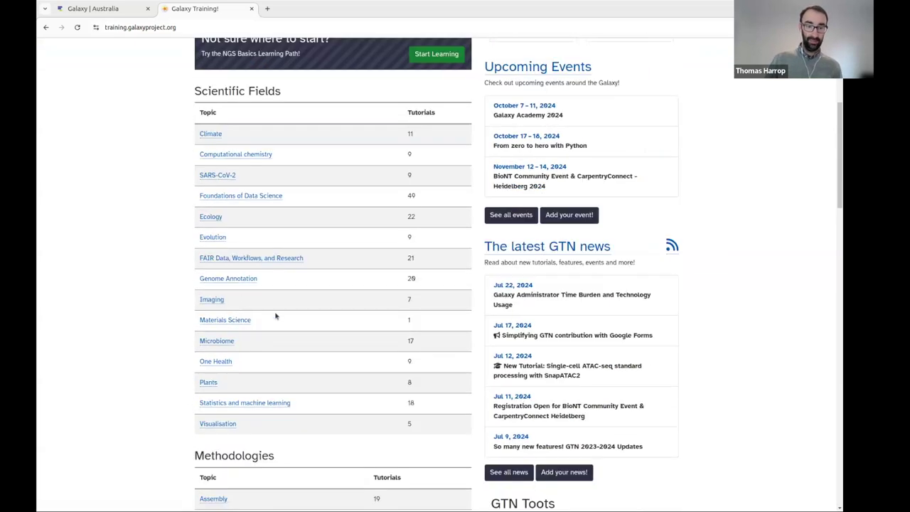
scroll(274, 346, down, 3)
scroll(272, 347, down, 1)
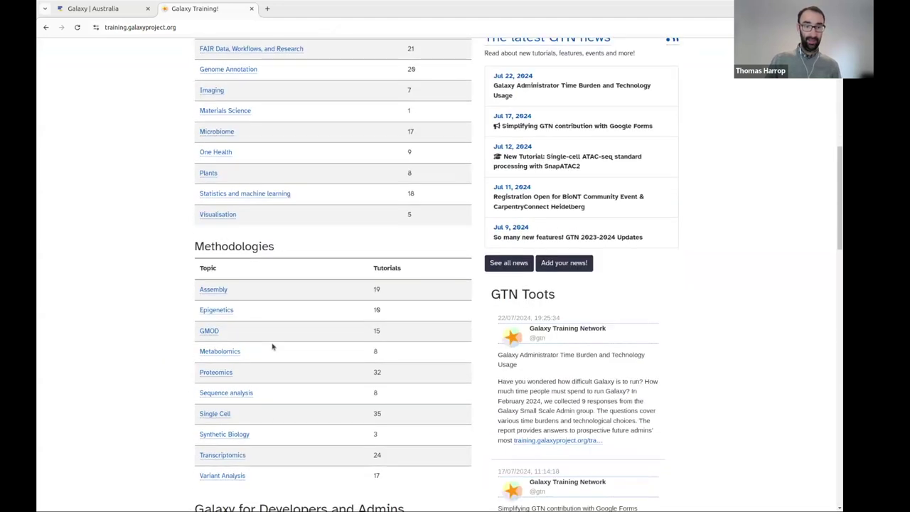
click(237, 456)
scroll(151, 355, down, 3)
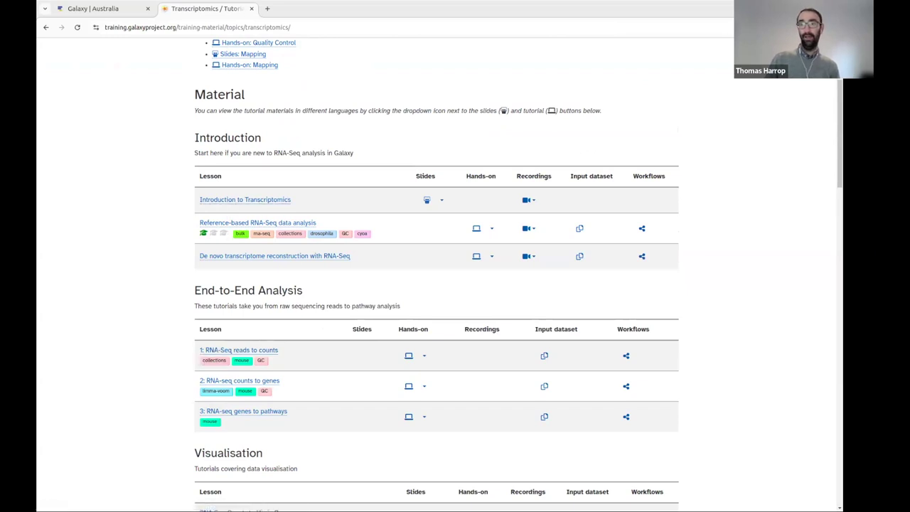
scroll(467, 87, up, 3)
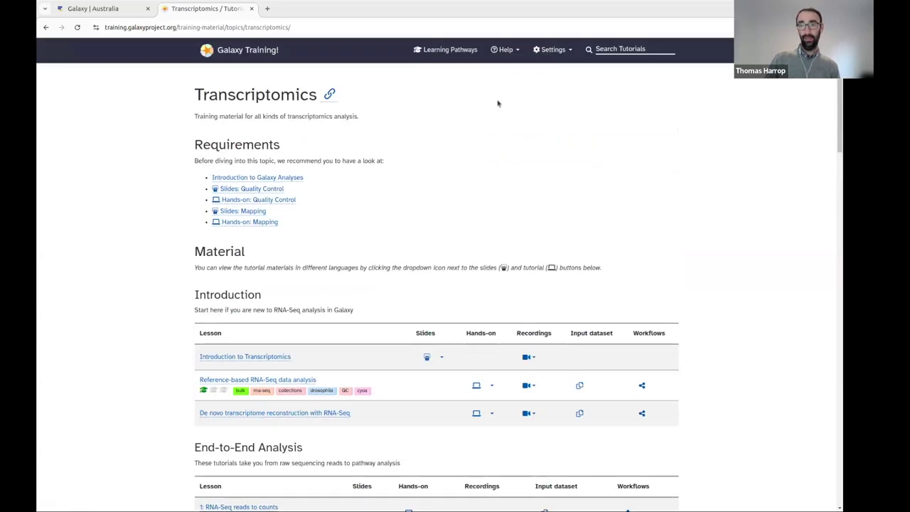
click(611, 48)
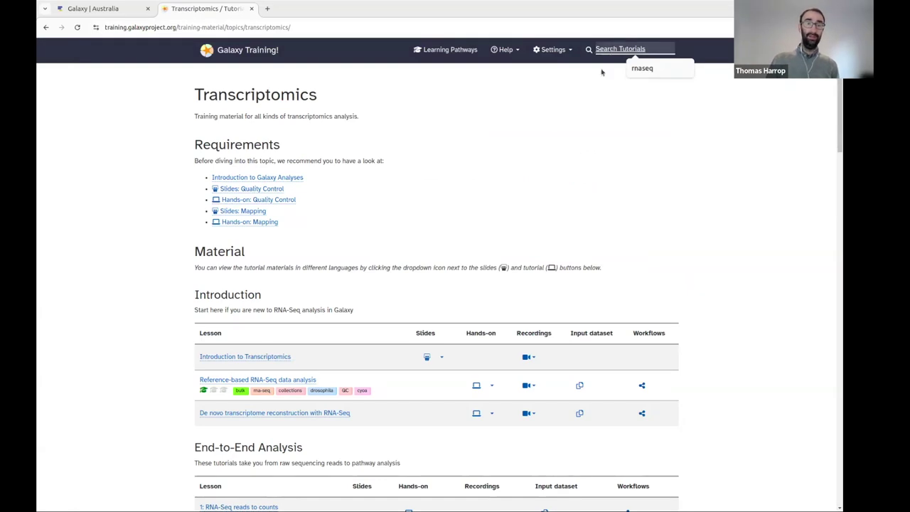
Switch back to Galaxy Australia, return to the full history, search the tools for "star" and open RNA STAR.
click(121, 10)
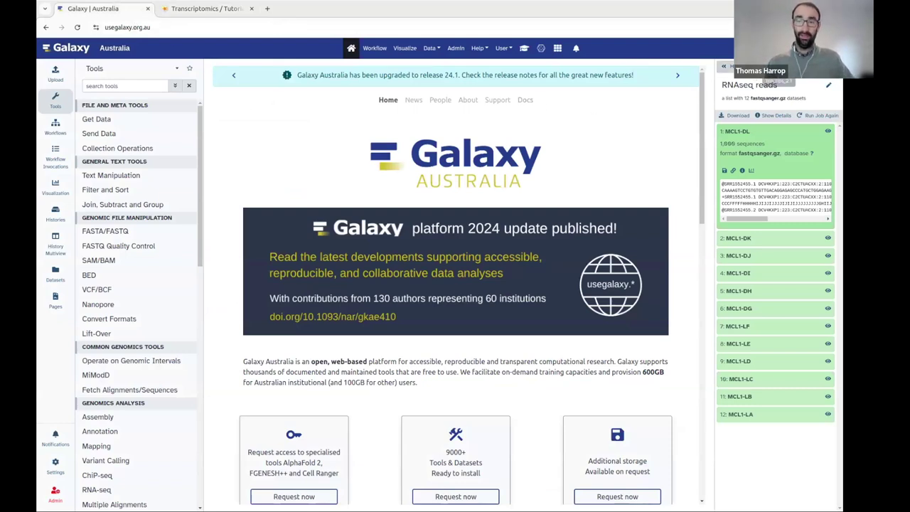
click(733, 66)
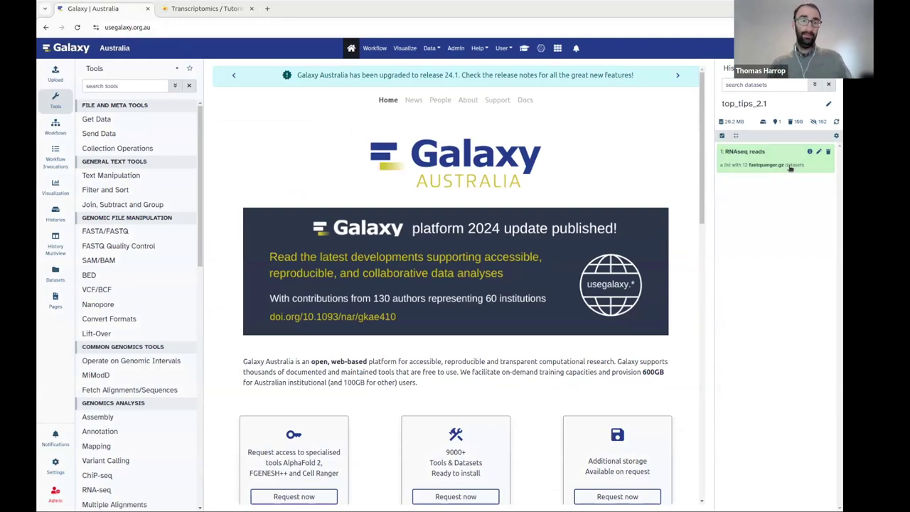
click(132, 82)
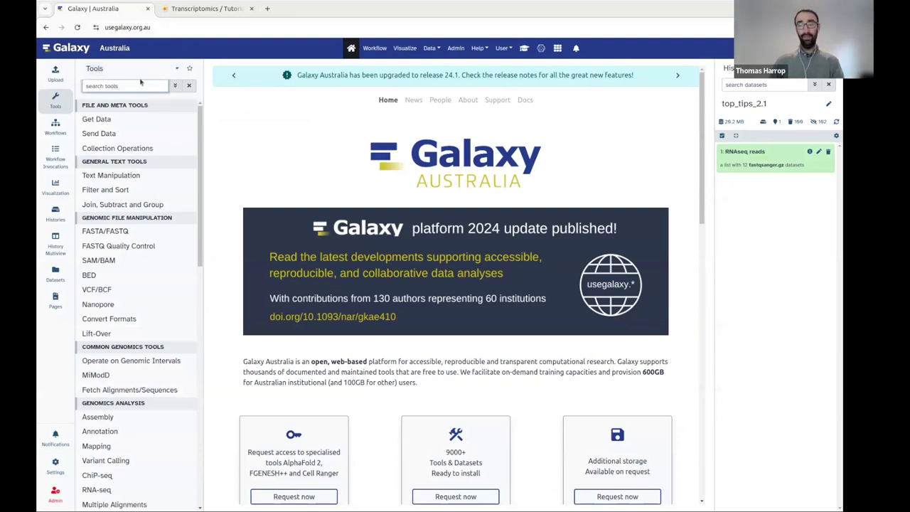
text(star)
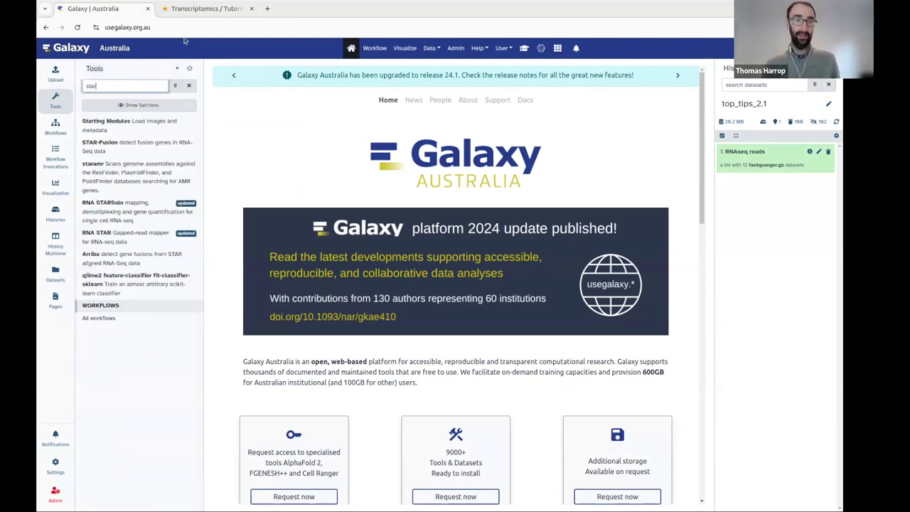
click(119, 246)
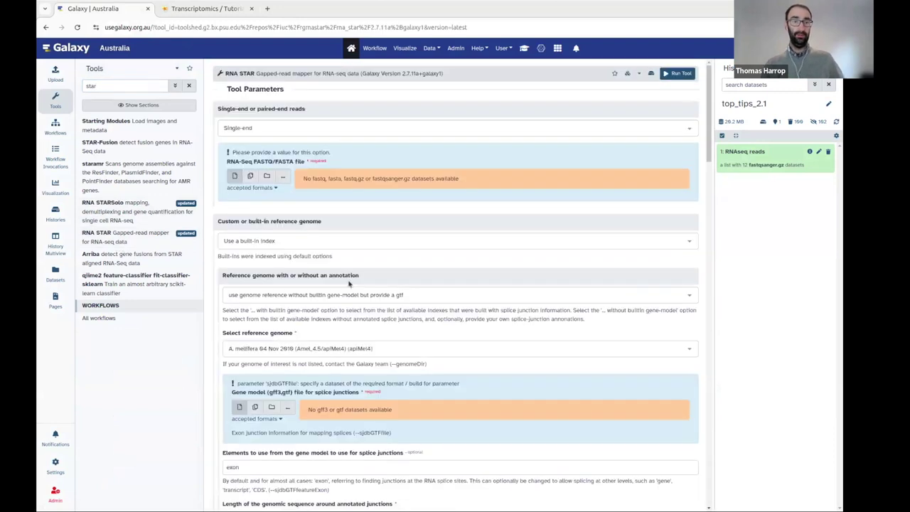
Review the RNA STAR parameters and highlight the "What it does" description in its help.
scroll(364, 310, down, 15)
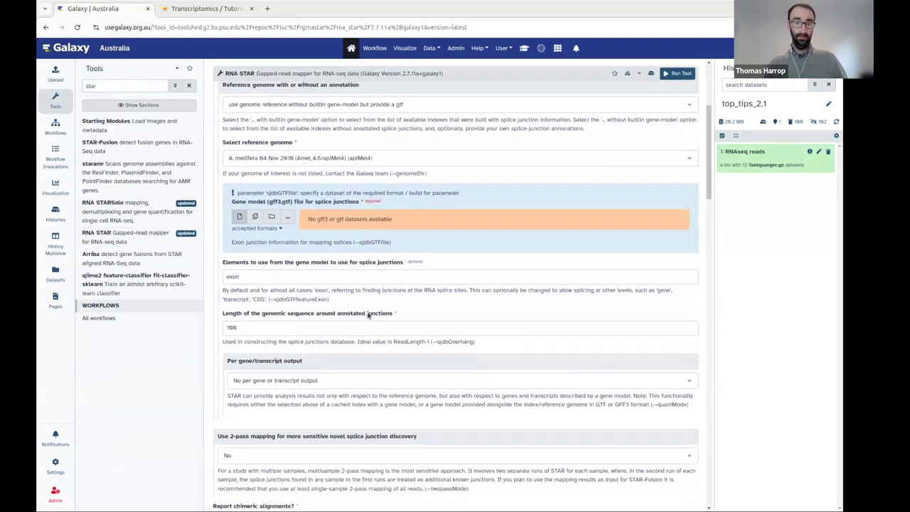
scroll(371, 319, down, 15)
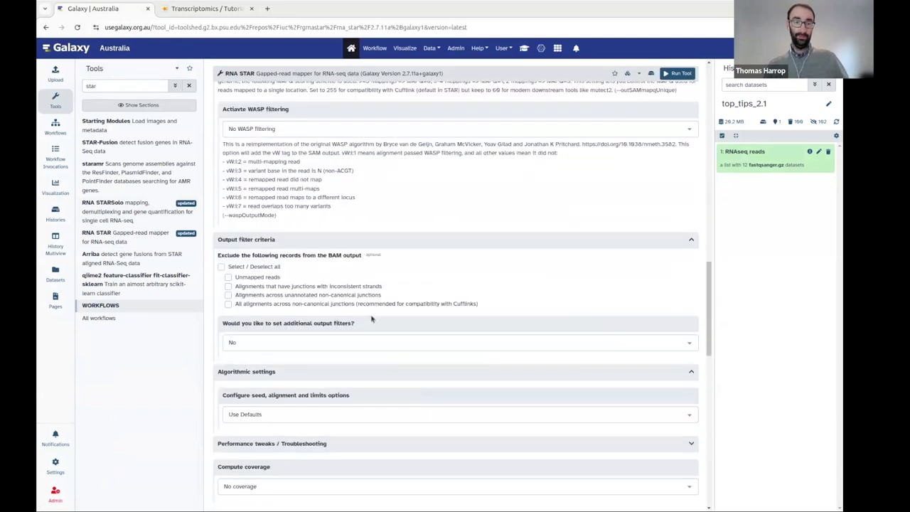
scroll(371, 319, down, 3)
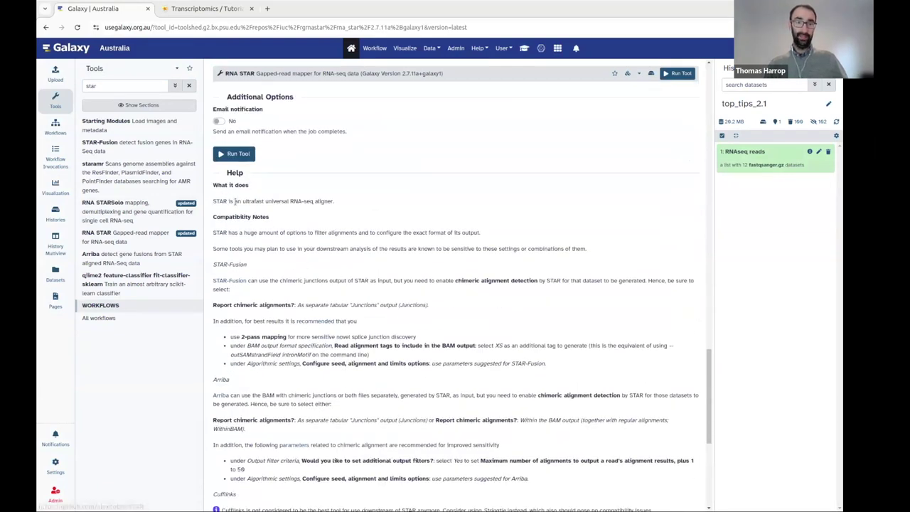
triple_click(215, 201)
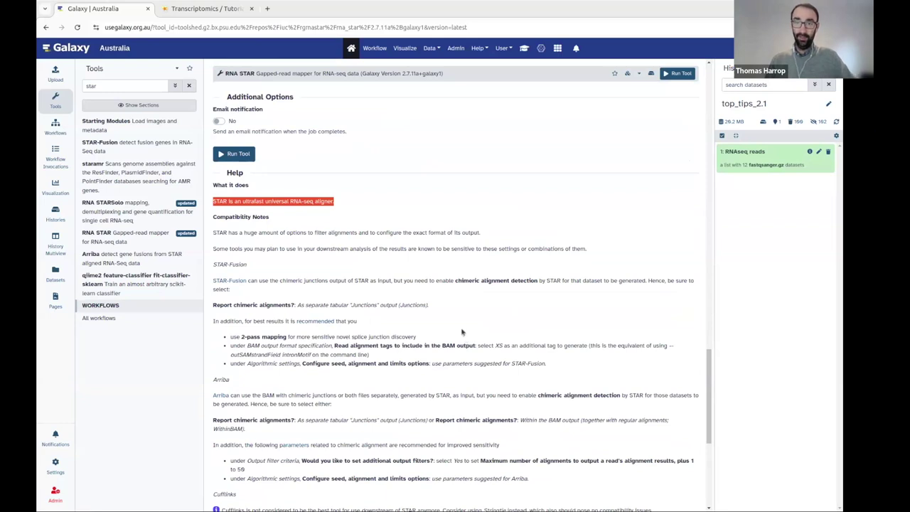
Search the tools for "bowtie2", open Bowtie2 and examine its help overview.
double_click(133, 88)
text(bowtie)
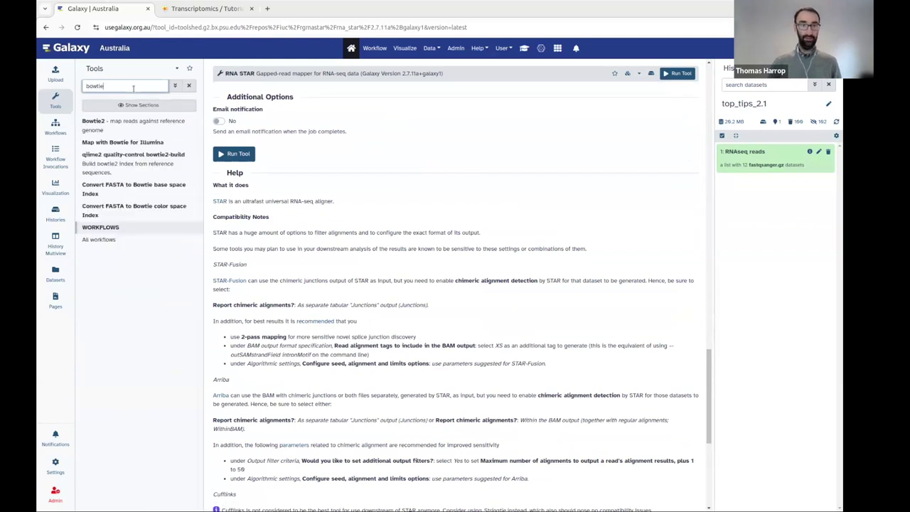
text(2)
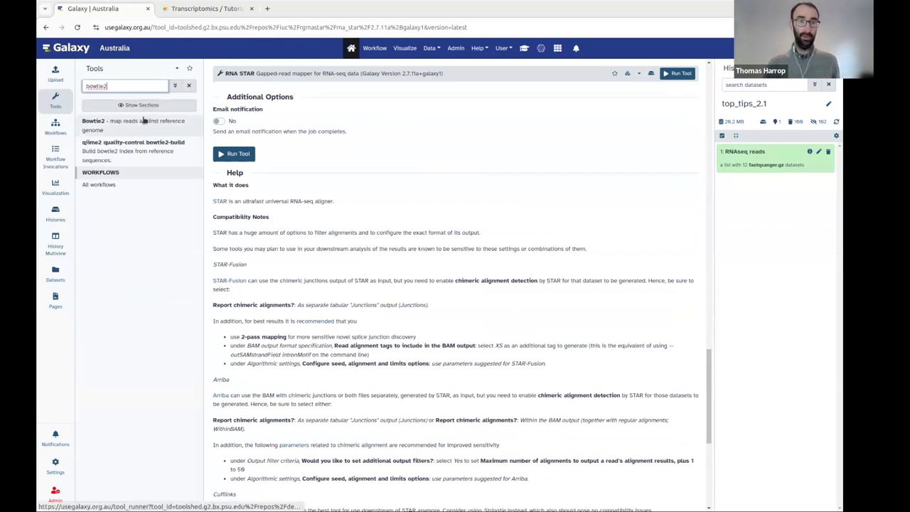
click(146, 121)
scroll(306, 192, down, 20)
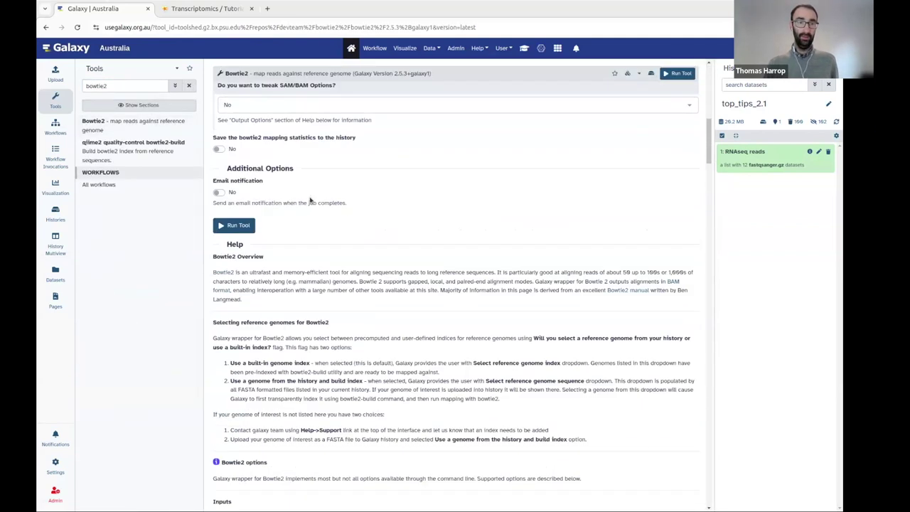
scroll(254, 186, up, 4)
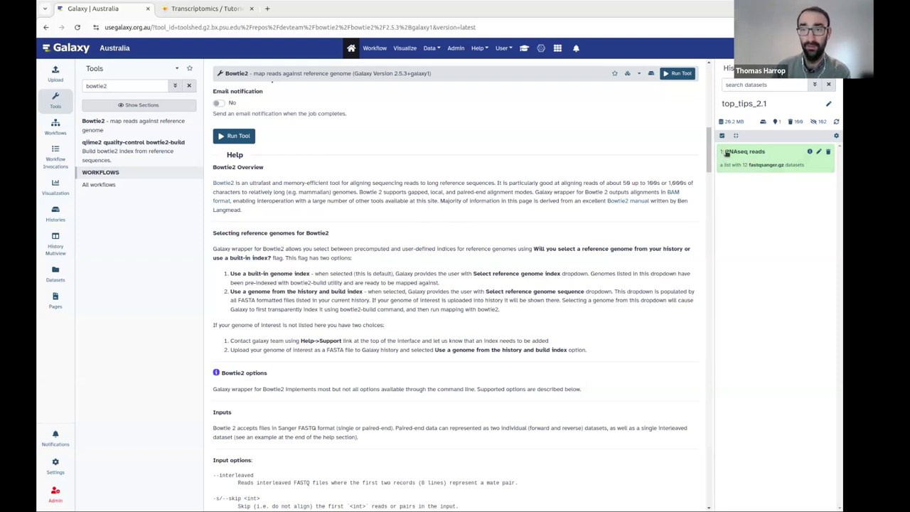
Show the RNAseq reads collection's datasets, search the tools for "subsample" and open Sub-sample sequences files.
double_click(96, 86)
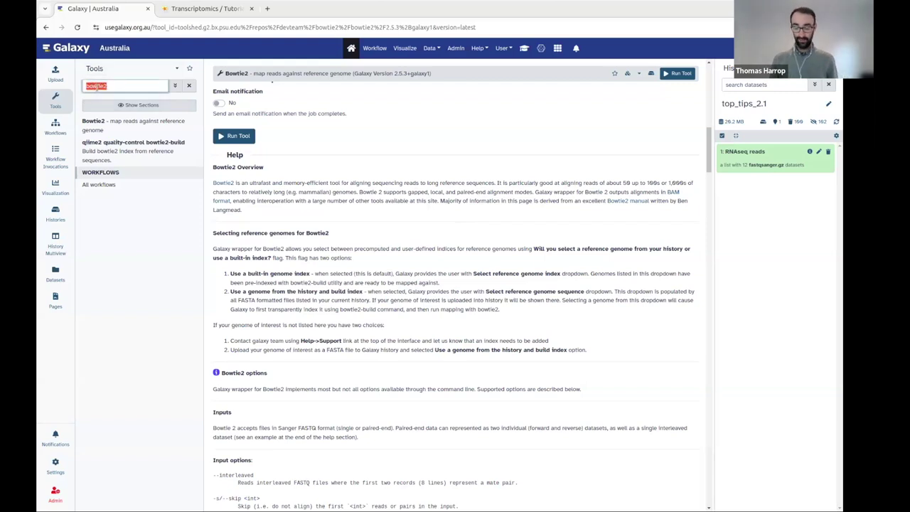
key(BackSpace)
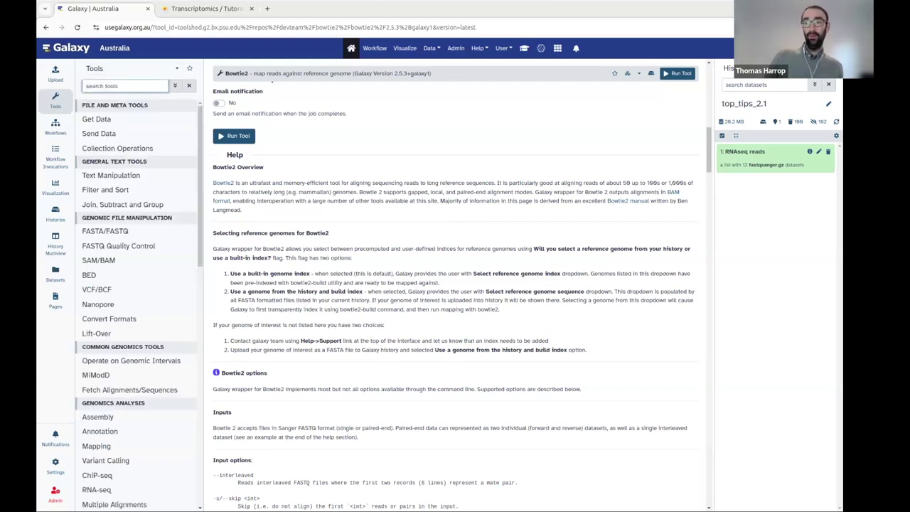
click(753, 161)
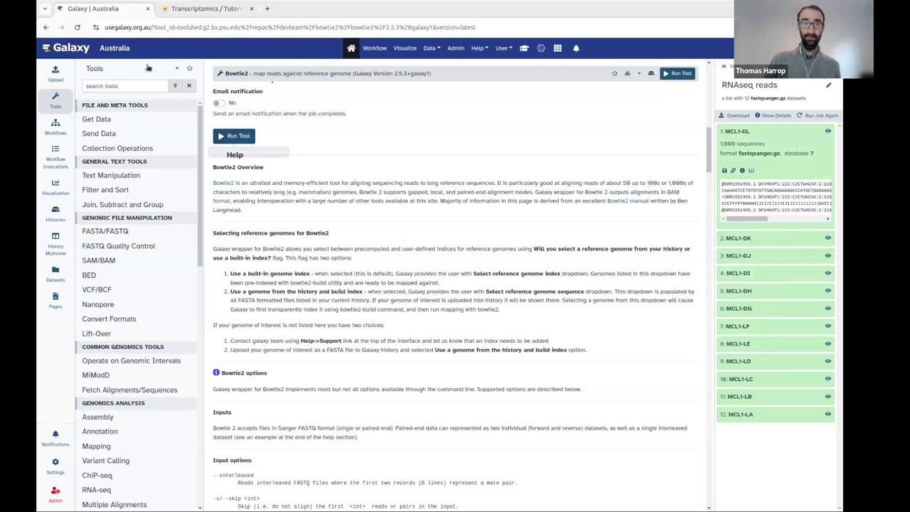
click(129, 84)
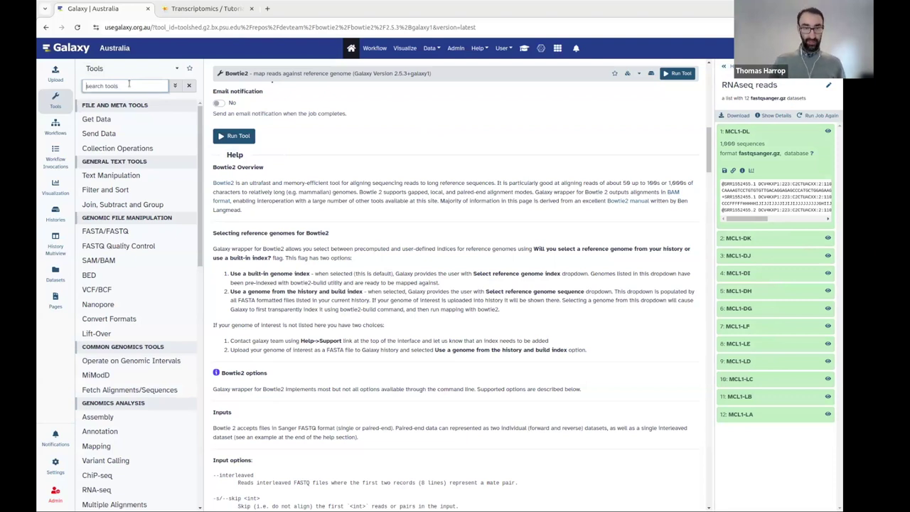
text(subsamp)
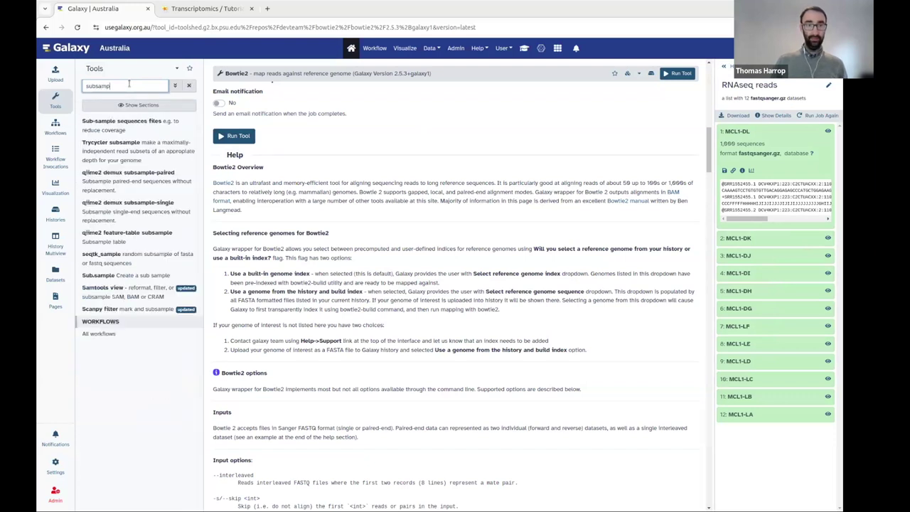
text(le)
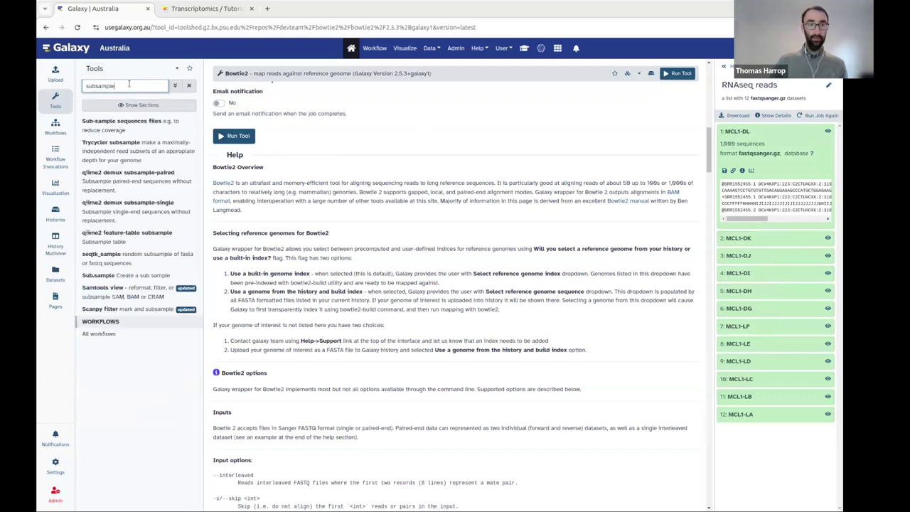
click(110, 123)
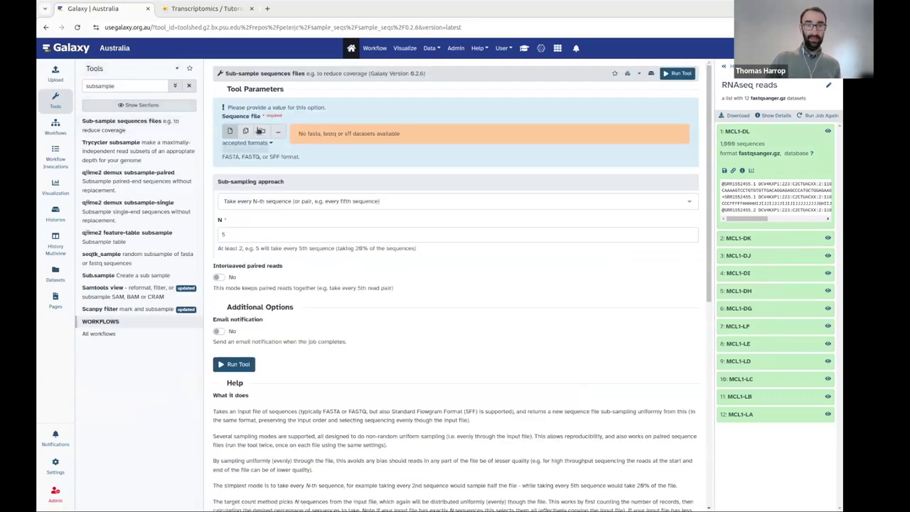
Run the sub-sampling on the RNAseq reads collection, taking exactly N sequences with N set to 750.
click(260, 131)
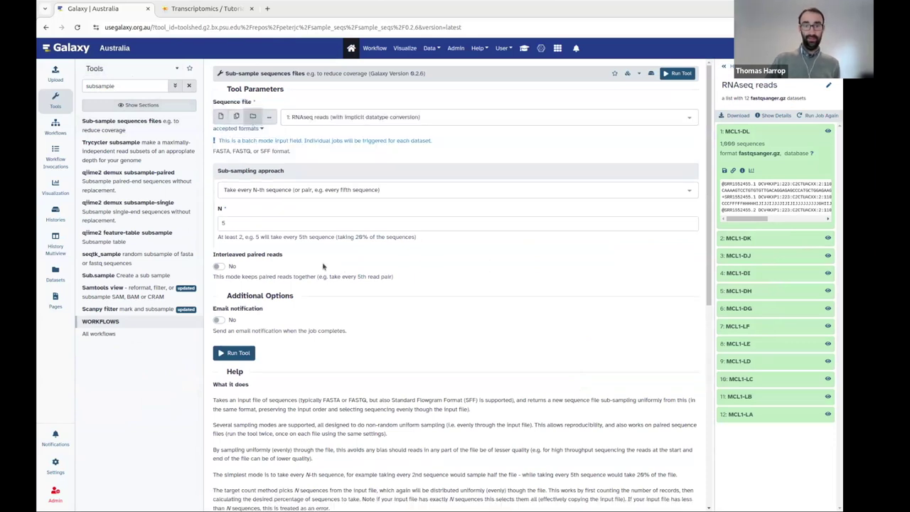
click(264, 188)
click(265, 235)
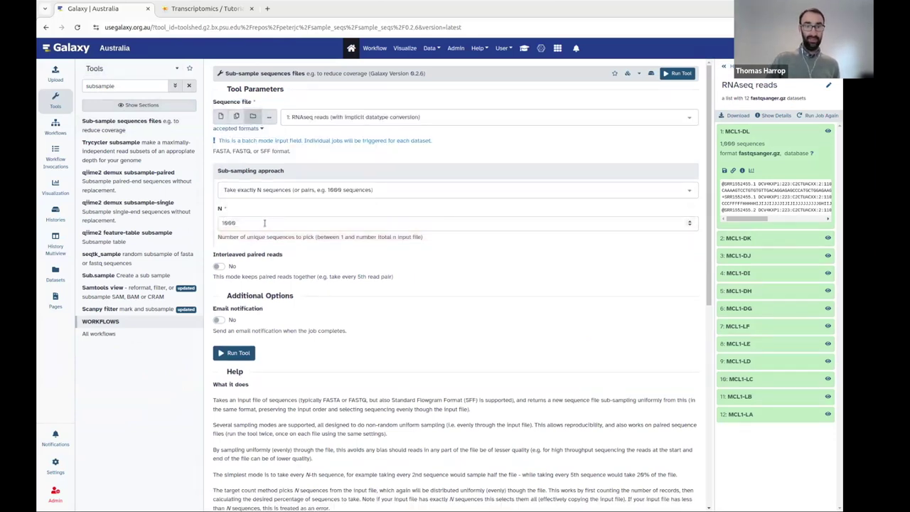
click(264, 223)
double_click(271, 221)
text(750)
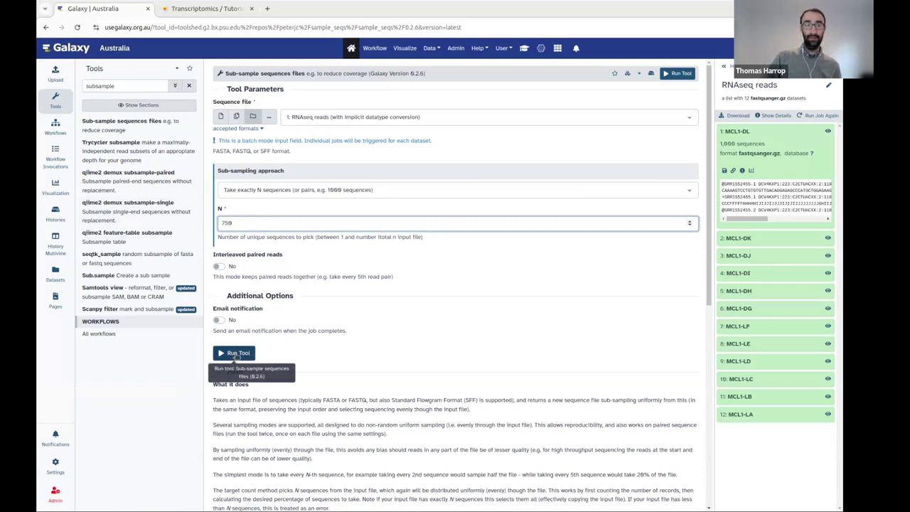
click(236, 354)
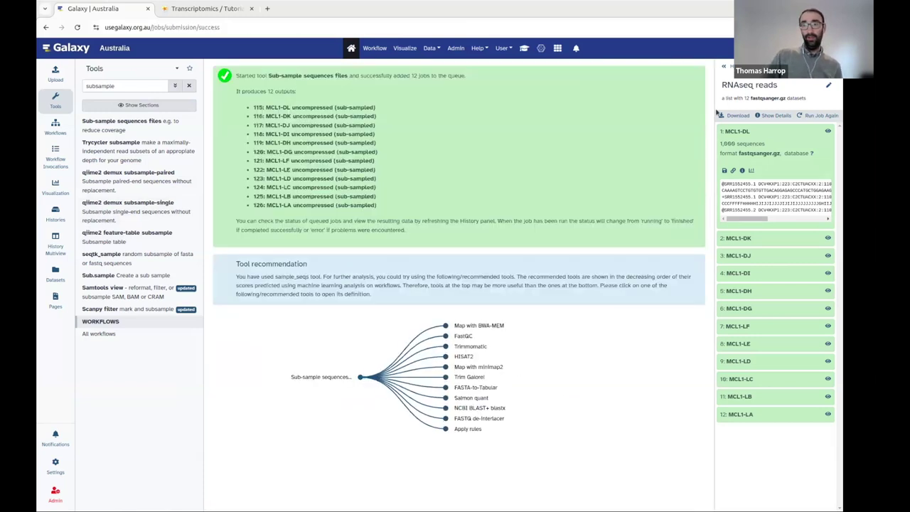
Show the RNAseq reads collection's datasets and add a pasted-data upload entry listing MCL1-DK, MCL-DI and MCL1-LE on separate lines.
click(724, 66)
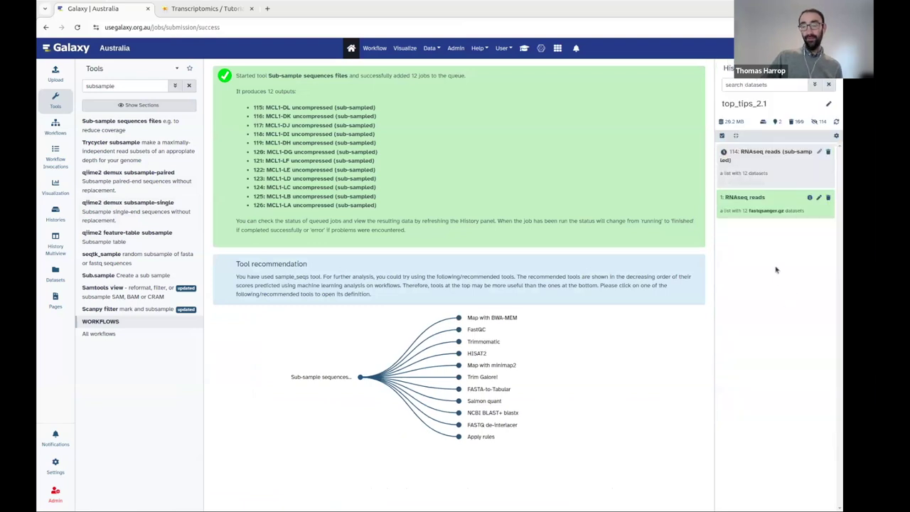
click(766, 206)
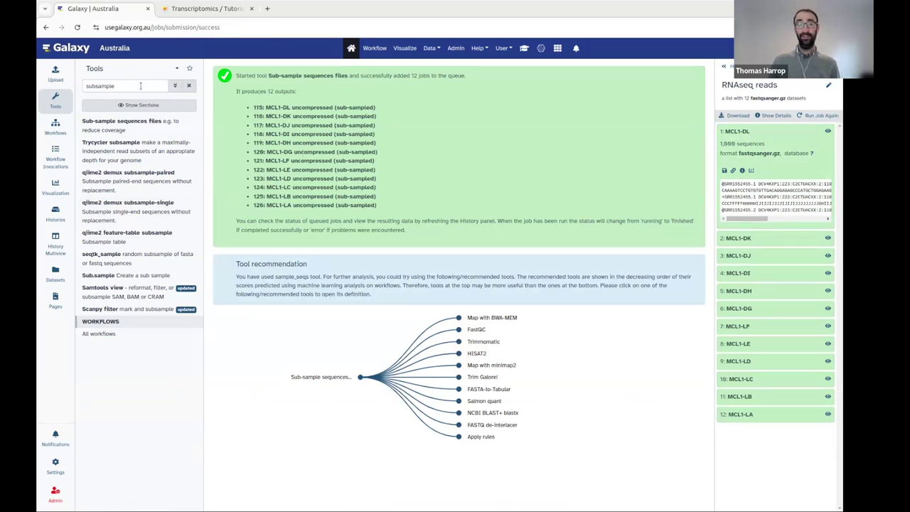
click(56, 73)
click(488, 274)
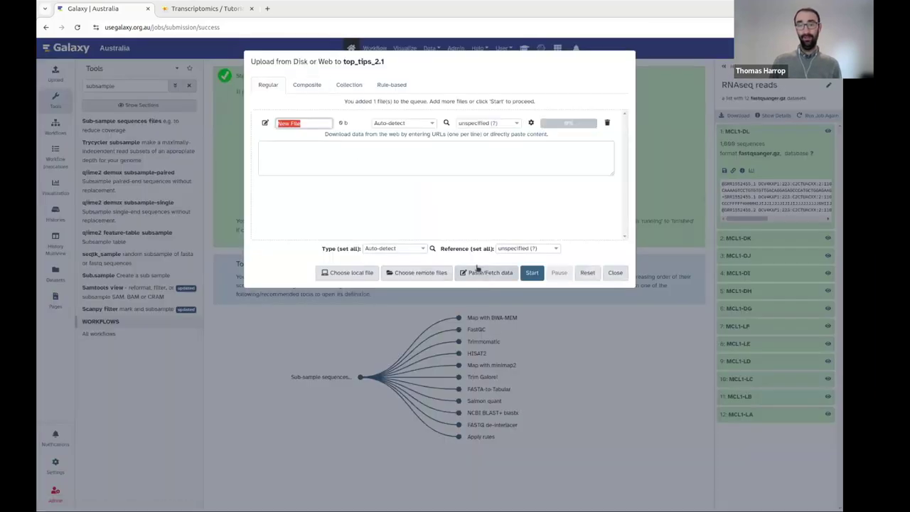
click(402, 164)
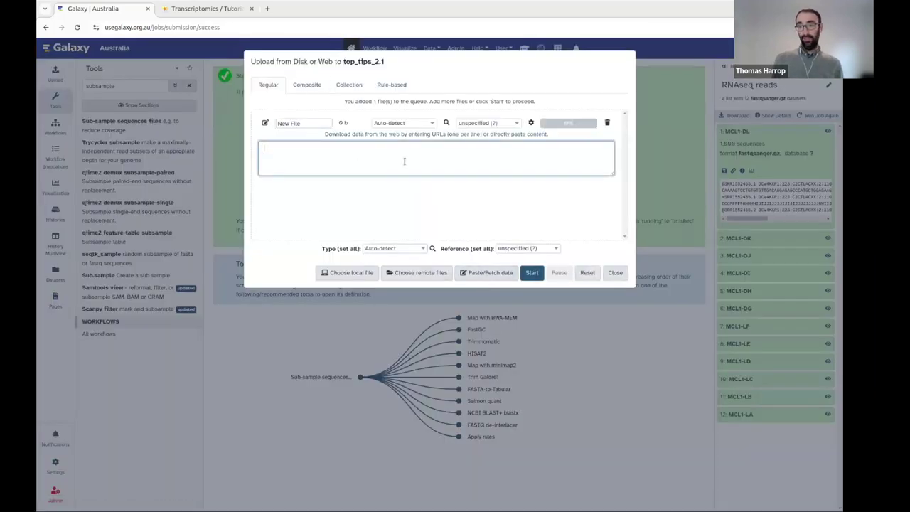
text(MCL1-)
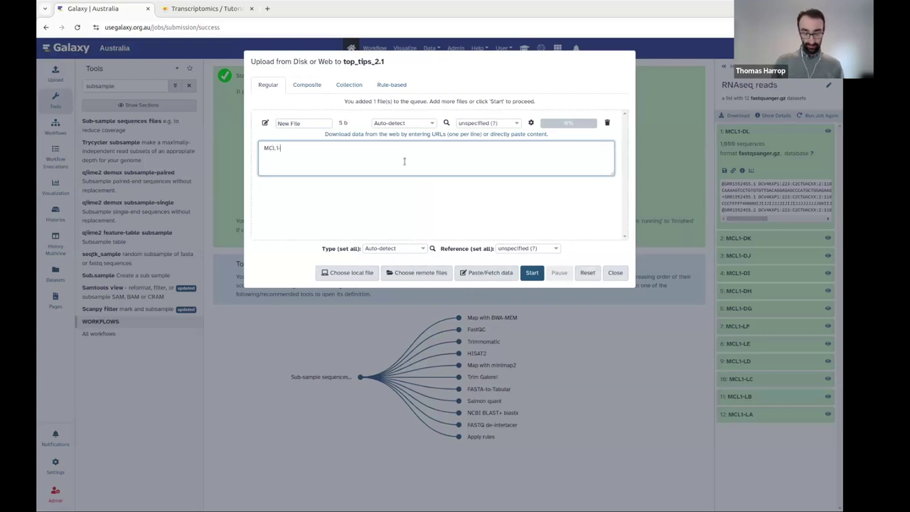
text(DK)
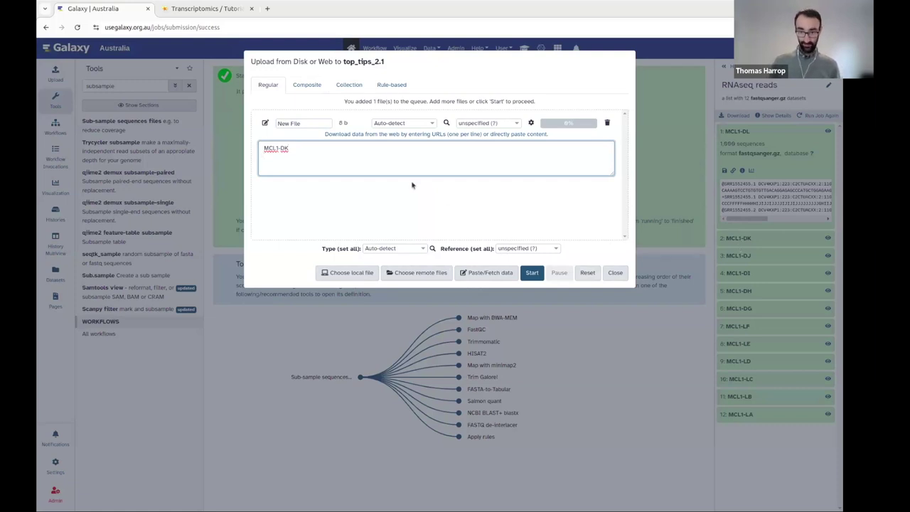
text(MCL-DI)
key(Return)
text(MCL1-LE)
Name the pasted file "samples to test", upload it to the history and close the upload dialog.
triple_click(290, 123)
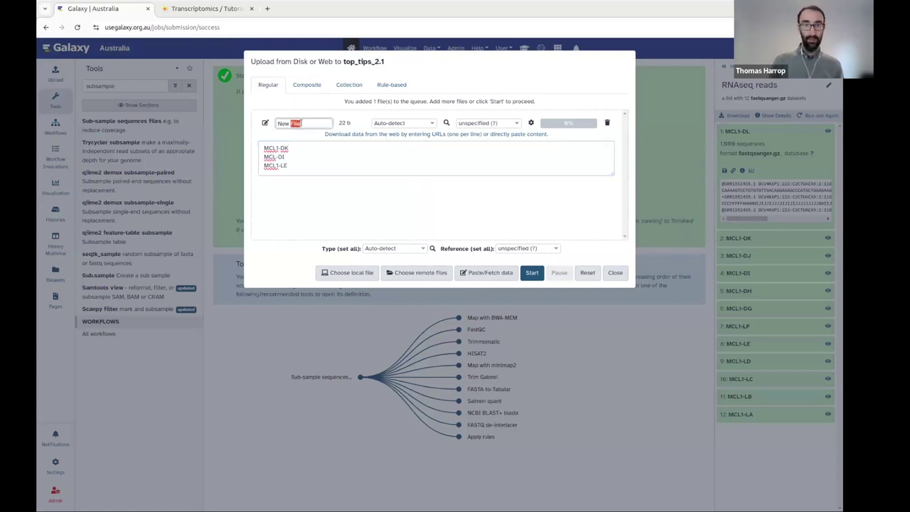
text(samples)
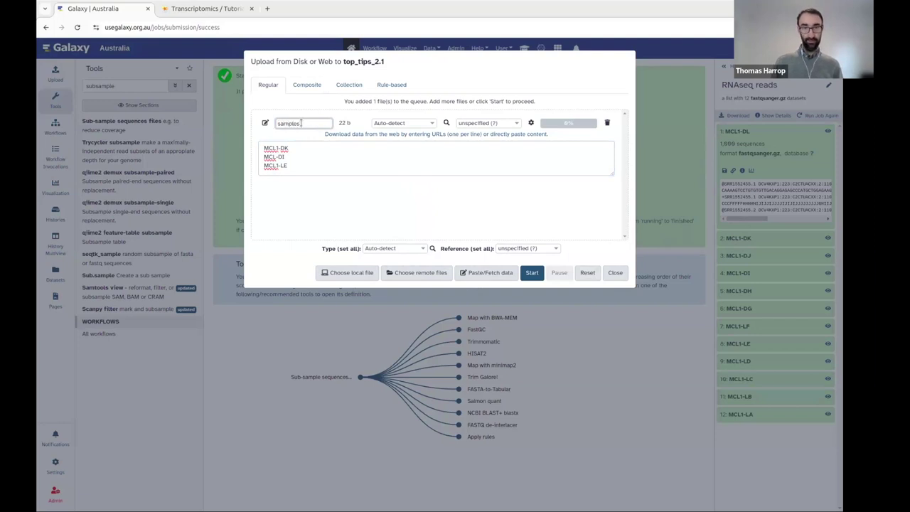
text( to test)
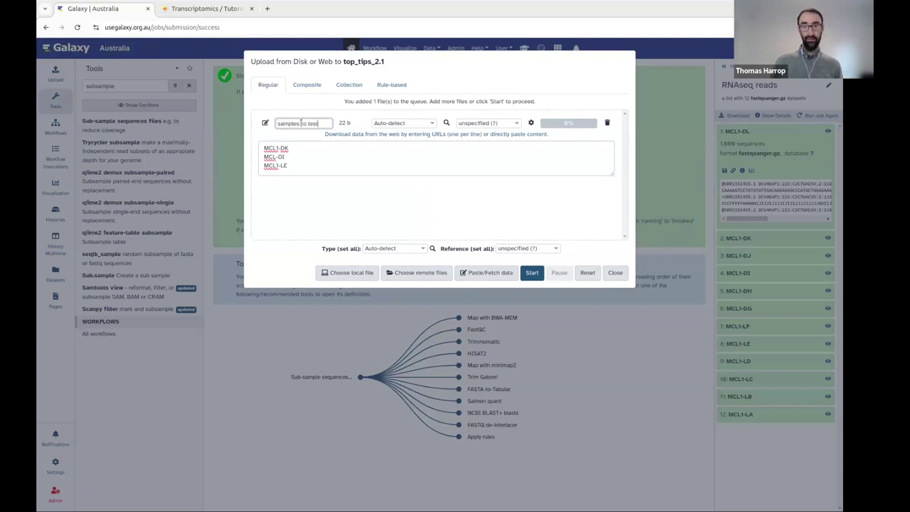
click(532, 273)
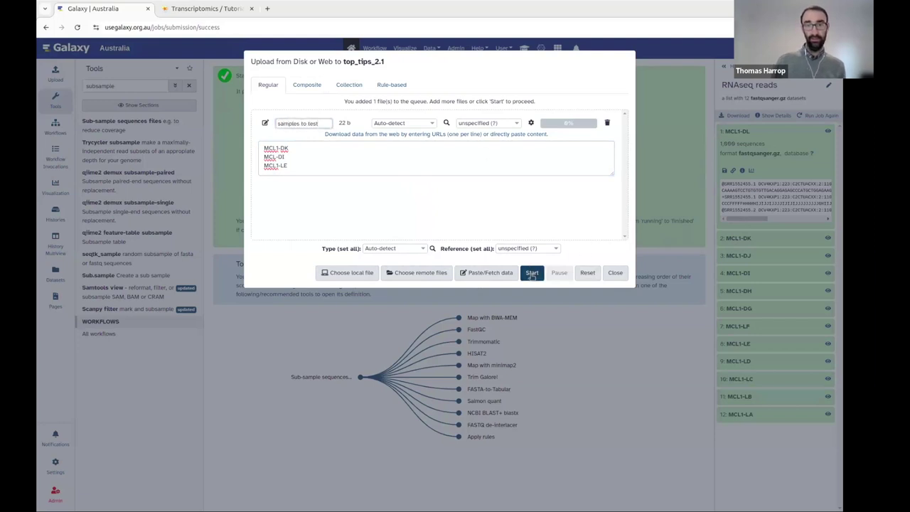
click(621, 276)
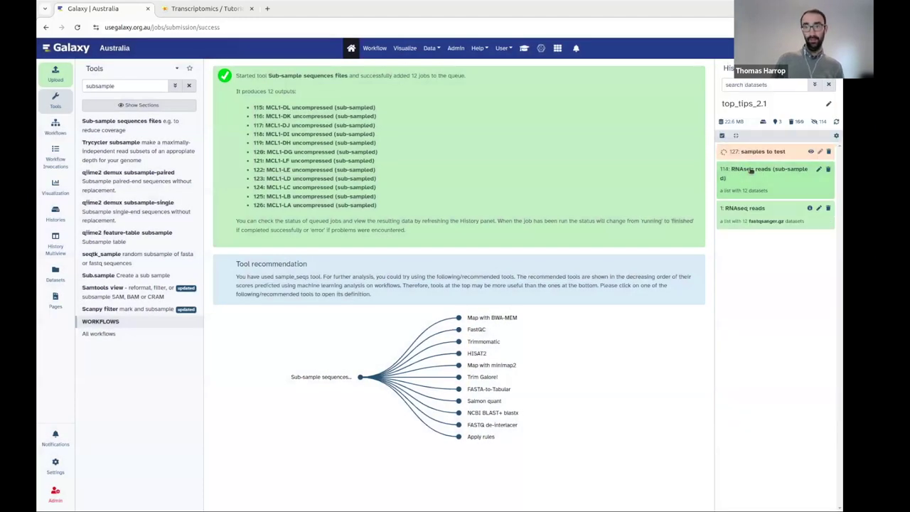
Expand the samples to test dataset, search the tools for "filtercollec" and open Filter collection.
click(754, 151)
triple_click(124, 85)
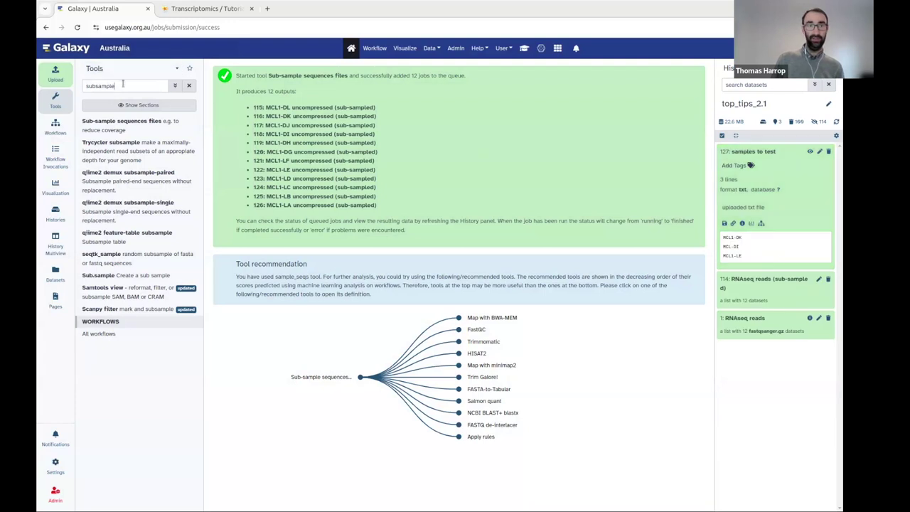
text(filt)
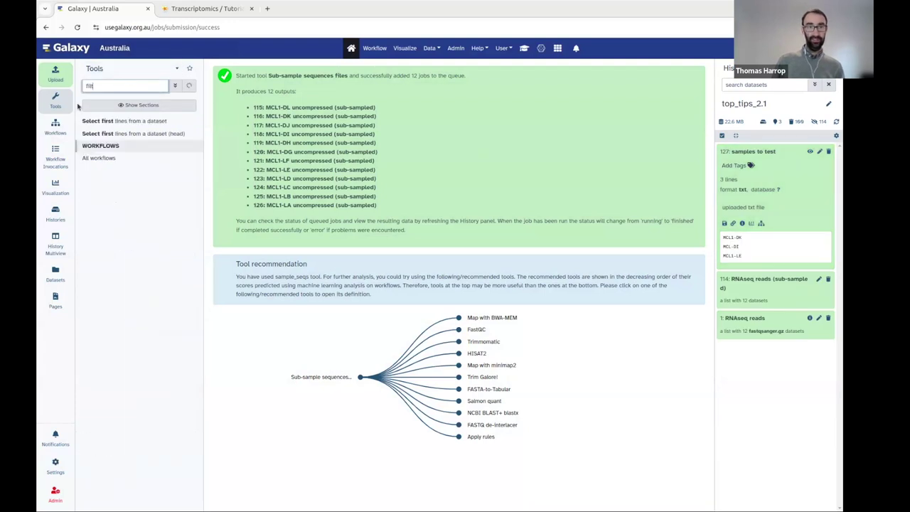
text(ercollec)
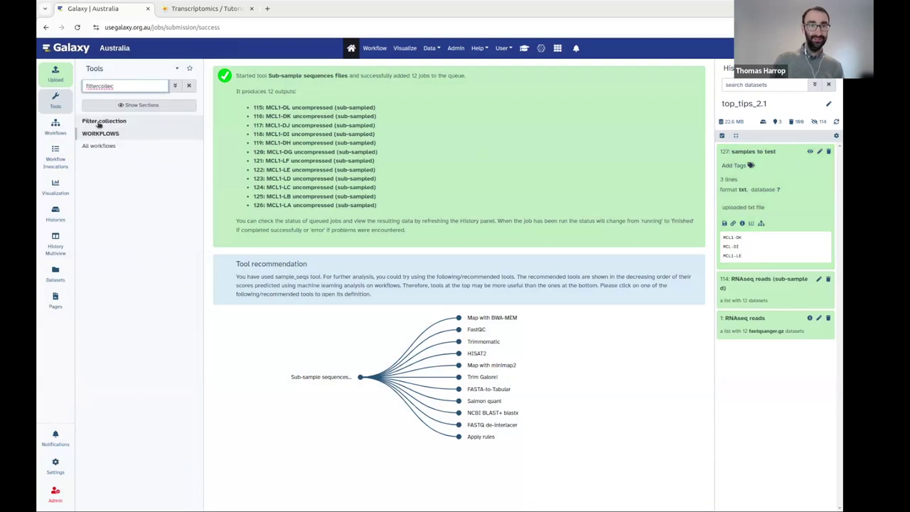
click(100, 123)
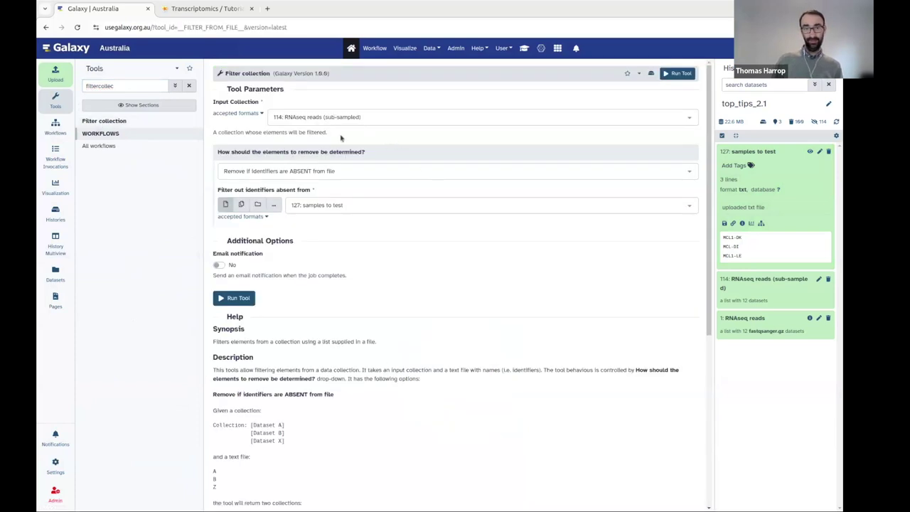
Run Filter collection on the sub-sampled RNAseq reads, removing elements whose identifiers are ABSENT from the samples to test file.
click(317, 170)
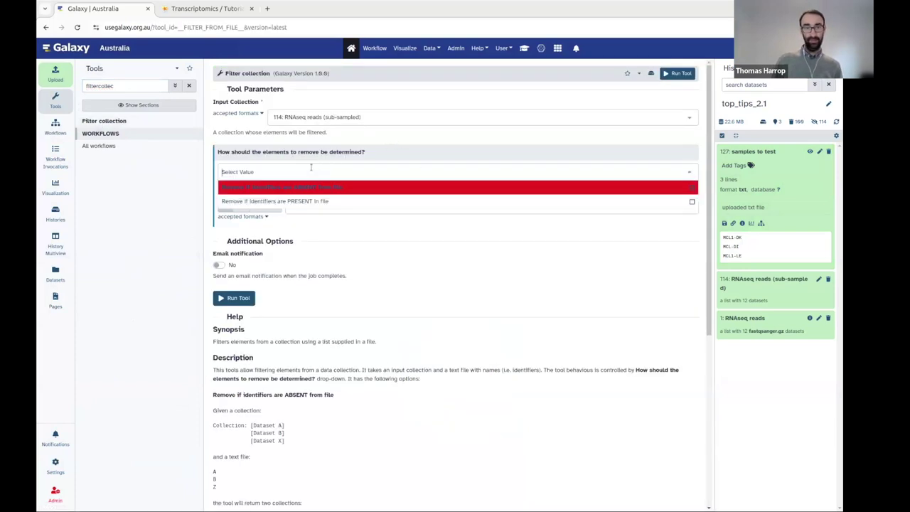
click(308, 189)
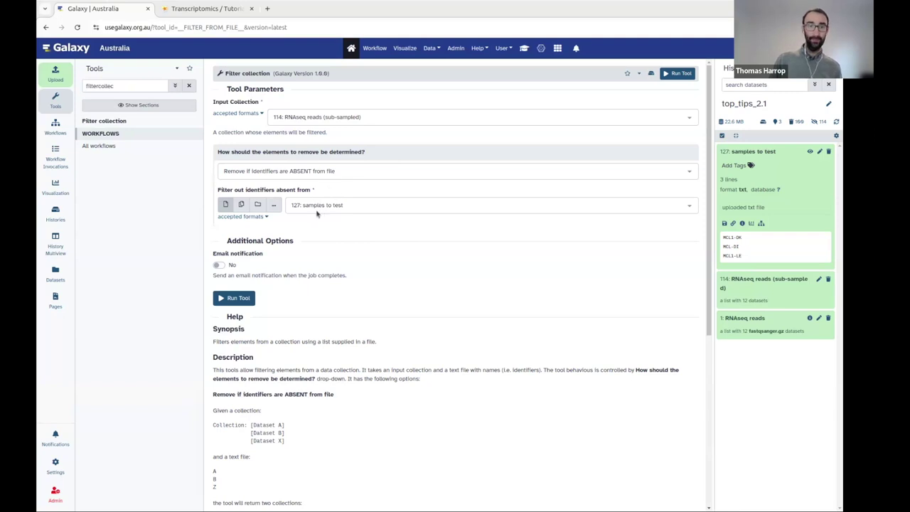
click(233, 298)
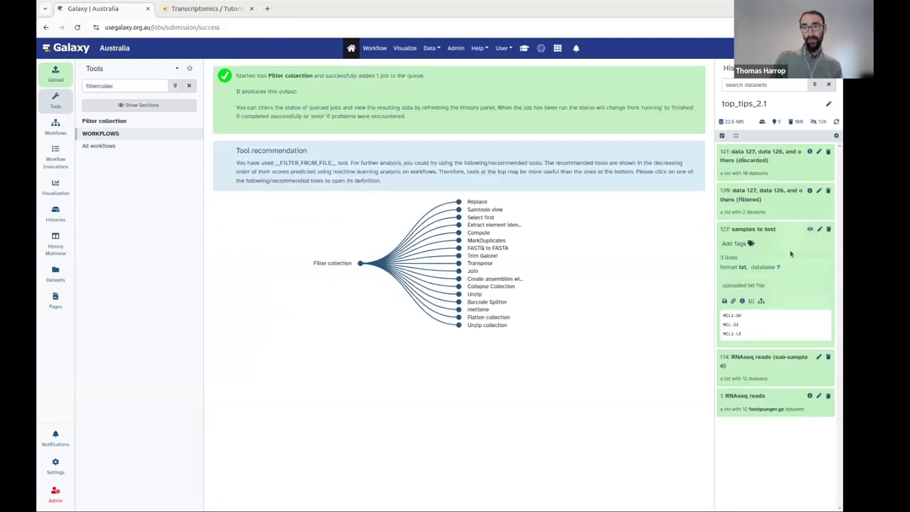
Examine the filtered collection's datasets and the details of MCL1-DK, and return to the history.
click(768, 205)
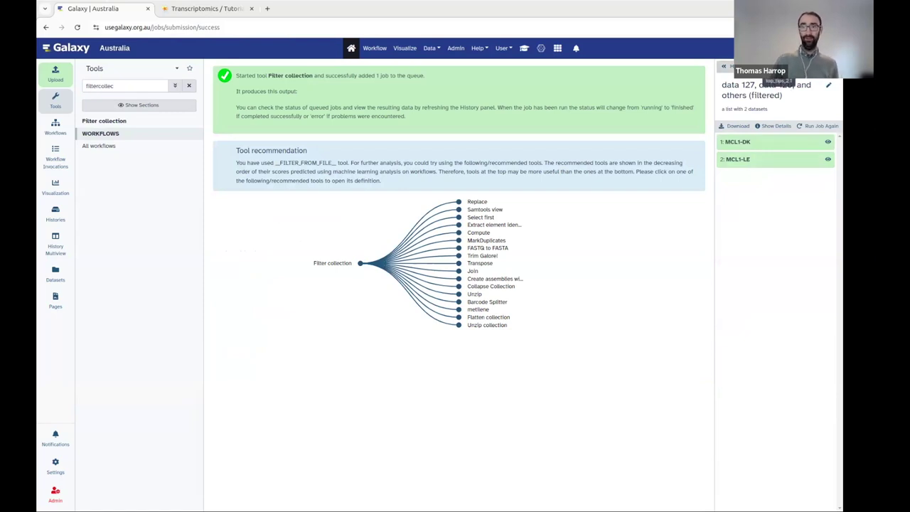
click(729, 67)
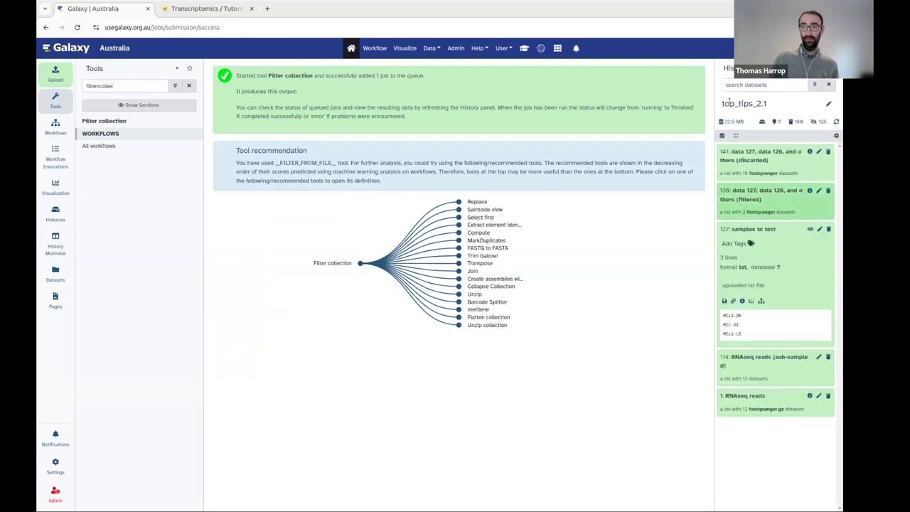
click(747, 199)
click(756, 143)
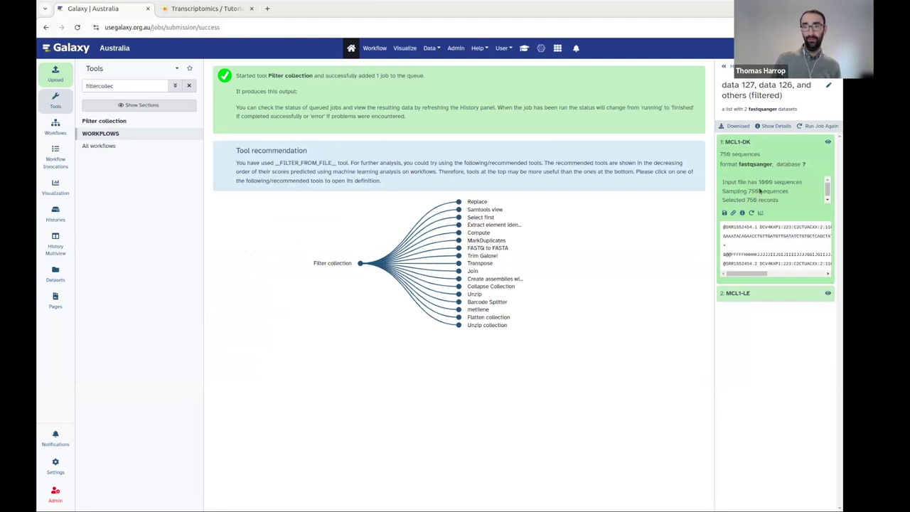
click(726, 67)
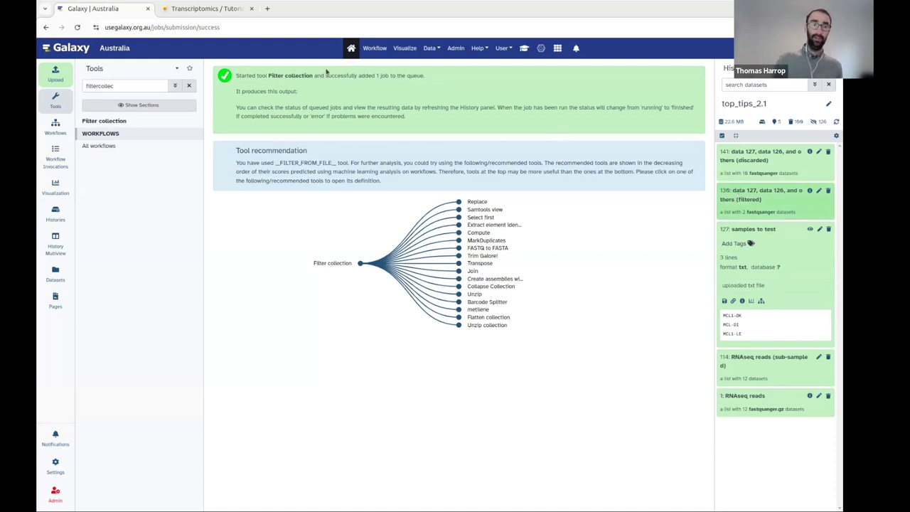
Search the tools for "star", open RNA STAR and set the filtered dataset collection as its single-end reads input.
double_click(107, 86)
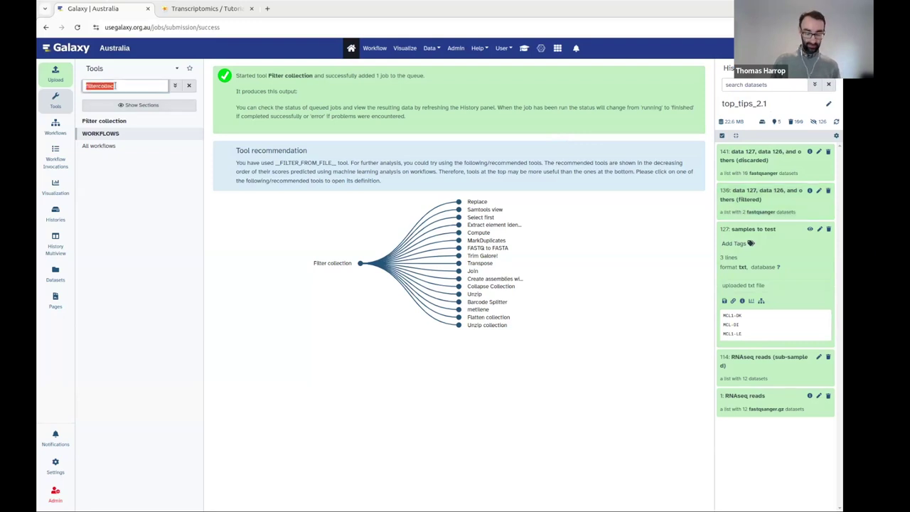
text(star)
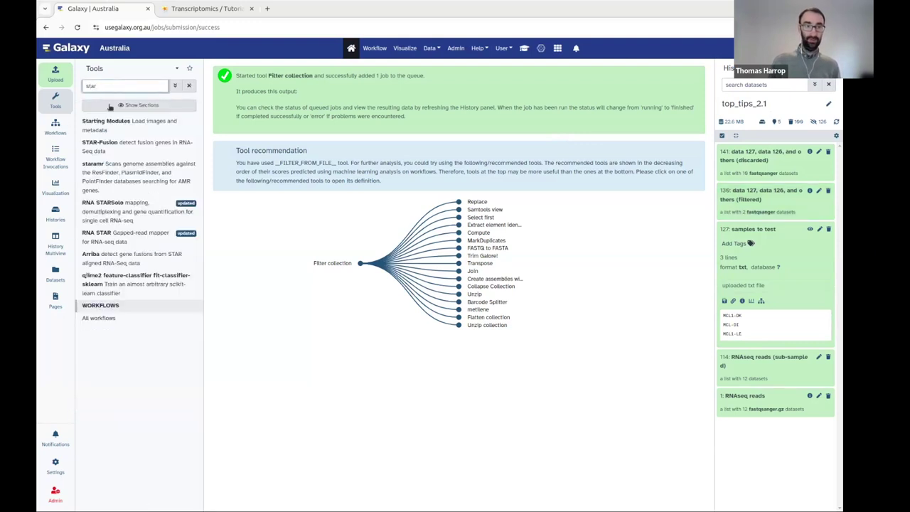
click(116, 237)
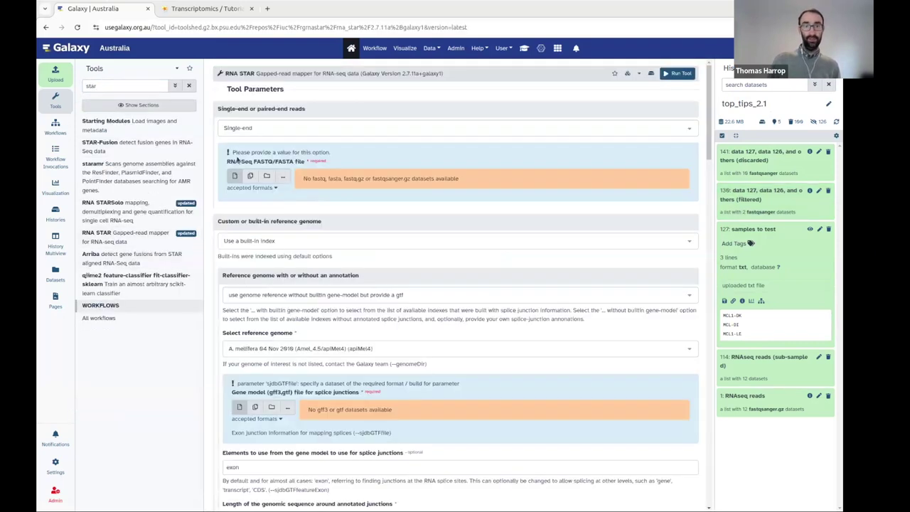
click(267, 175)
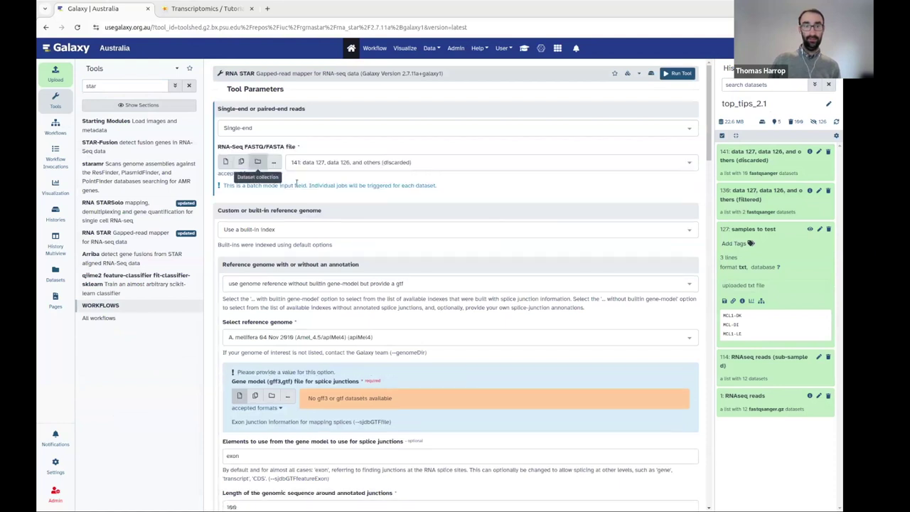
click(316, 168)
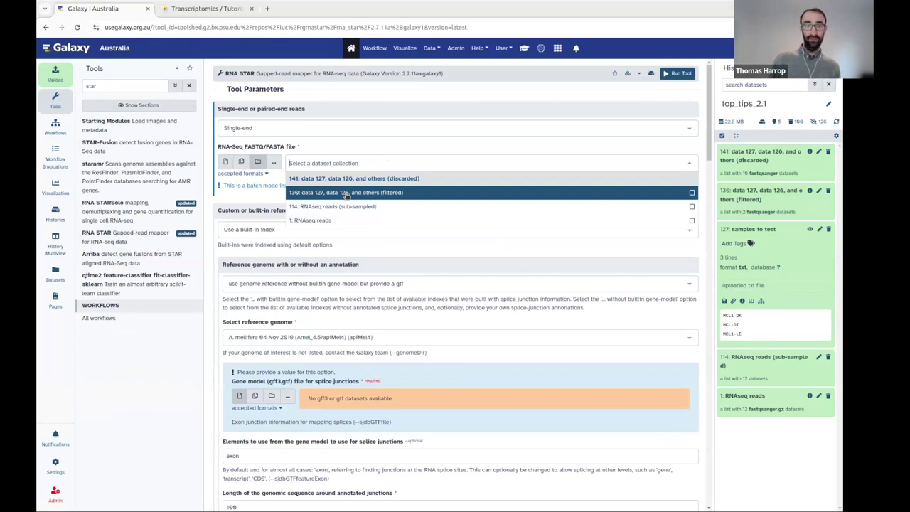
click(347, 193)
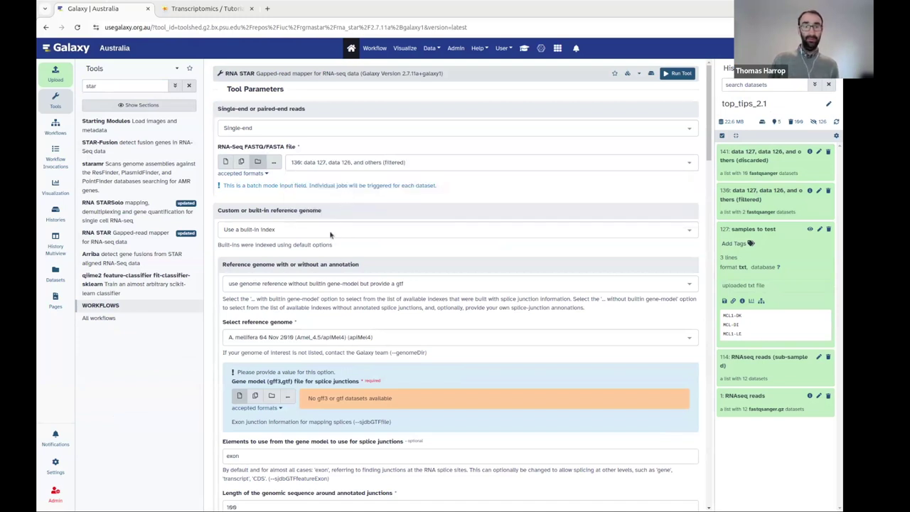
Run RNA STAR with a built-in index, no builtin gene-model and no gtf, using the Mouse (Mus Musculus): mm10 reference genome.
click(329, 232)
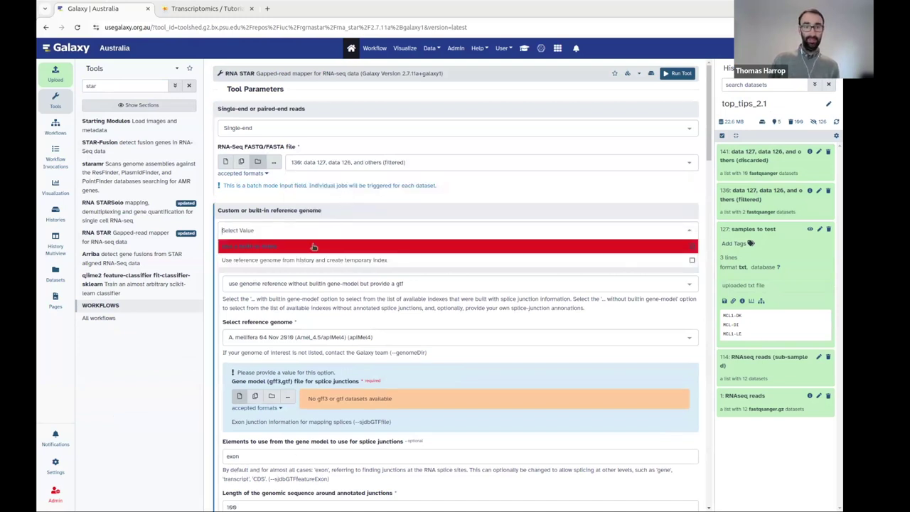
click(315, 246)
click(324, 287)
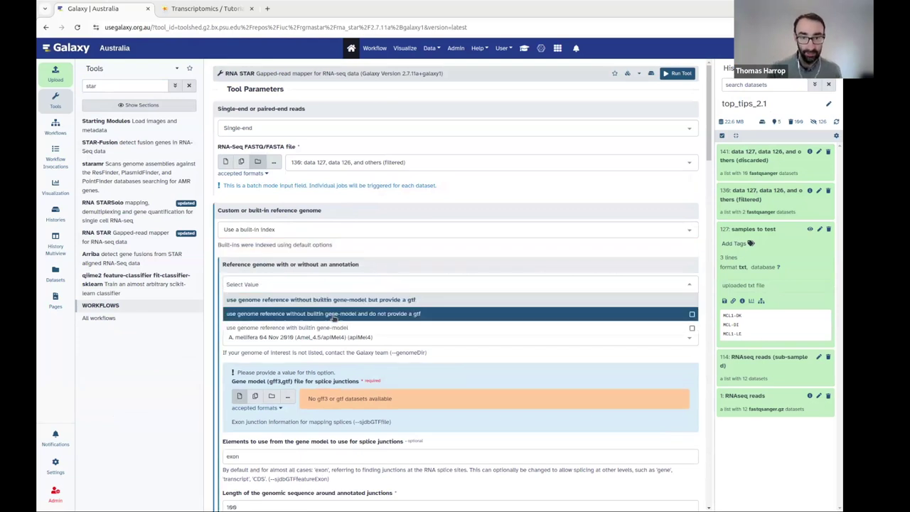
click(332, 318)
click(299, 340)
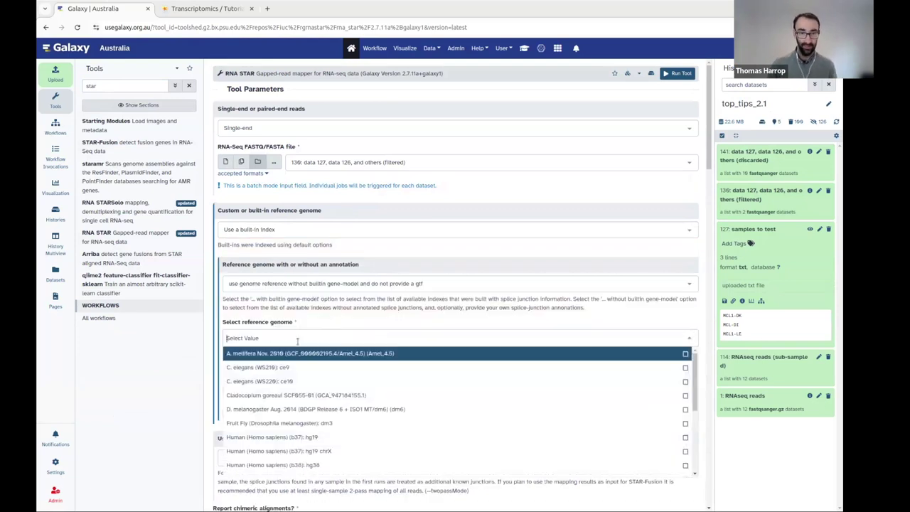
text(mm10)
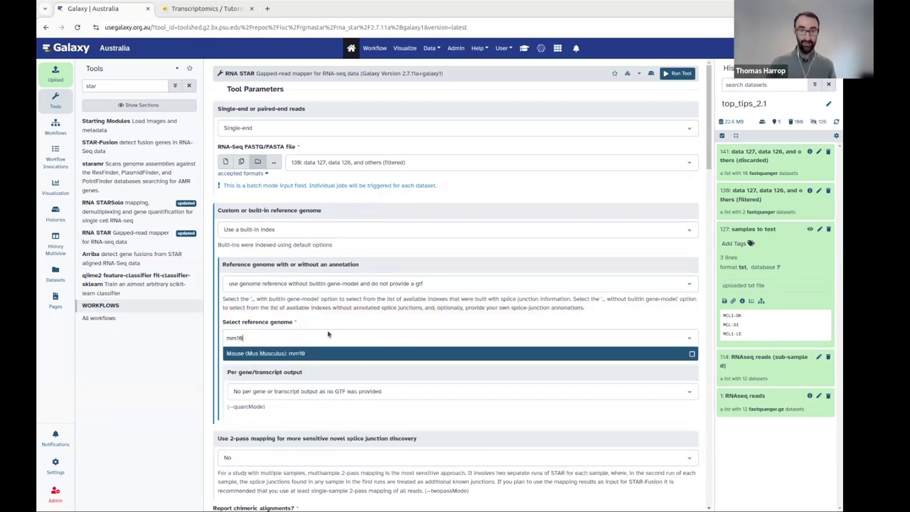
click(274, 354)
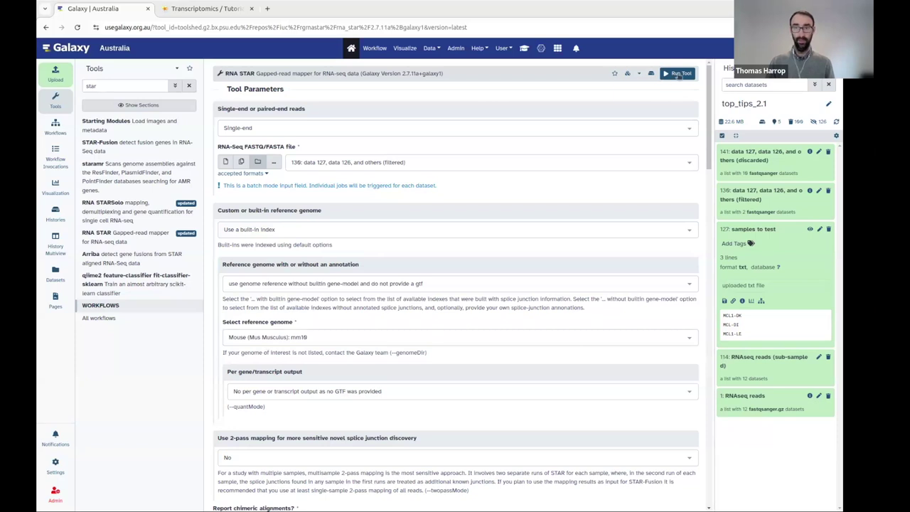
click(677, 73)
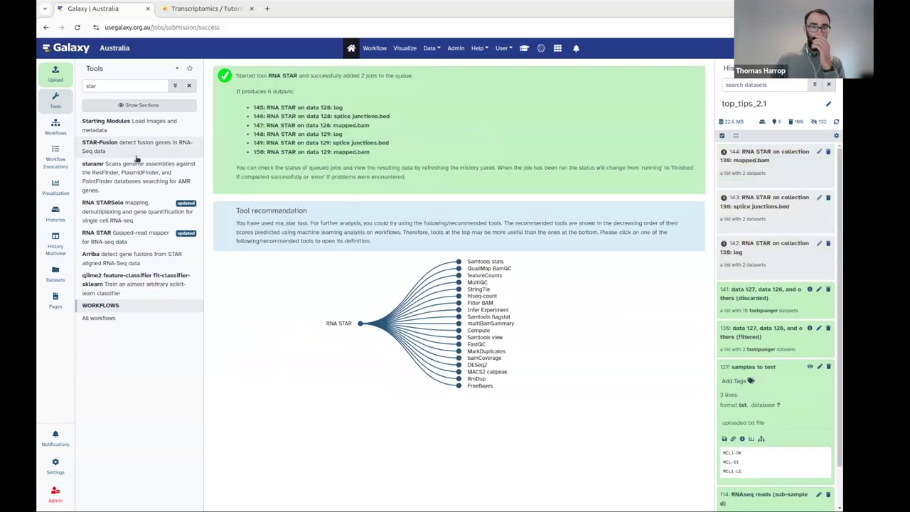
Search the tools for "bowtie2", open Bowtie2 and set the filtered dataset collection as its single-end FASTA/Q input.
double_click(120, 87)
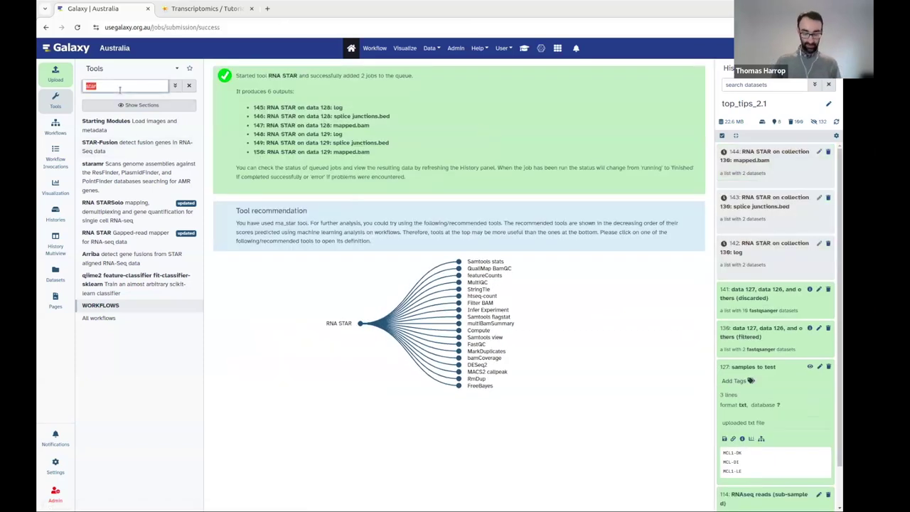
text(bowtie2)
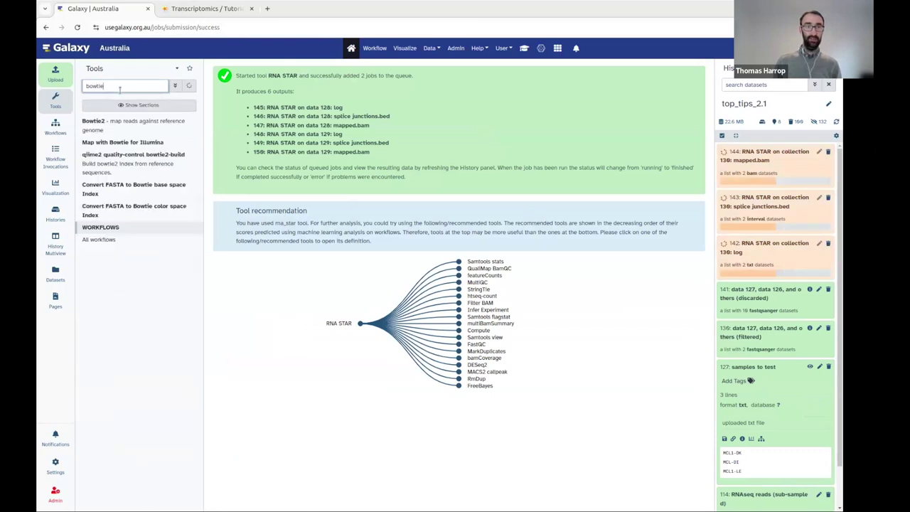
click(128, 127)
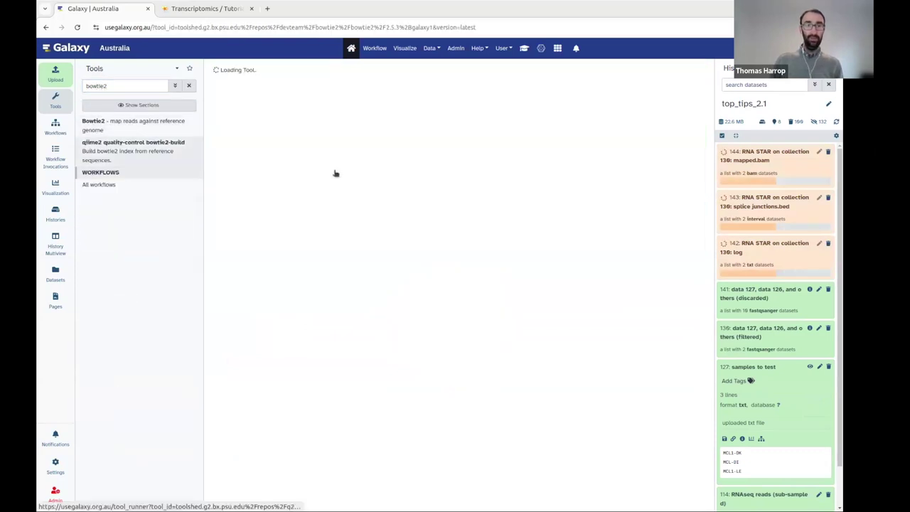
click(265, 178)
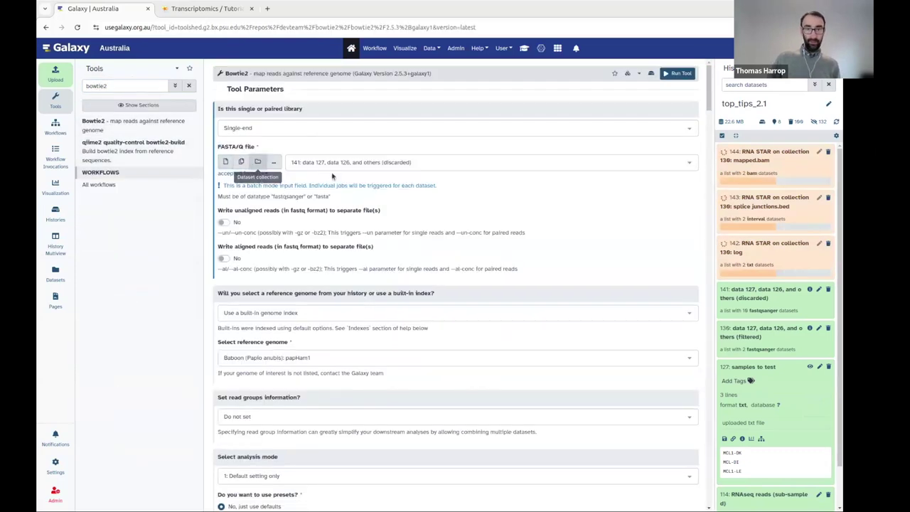
click(333, 164)
click(341, 192)
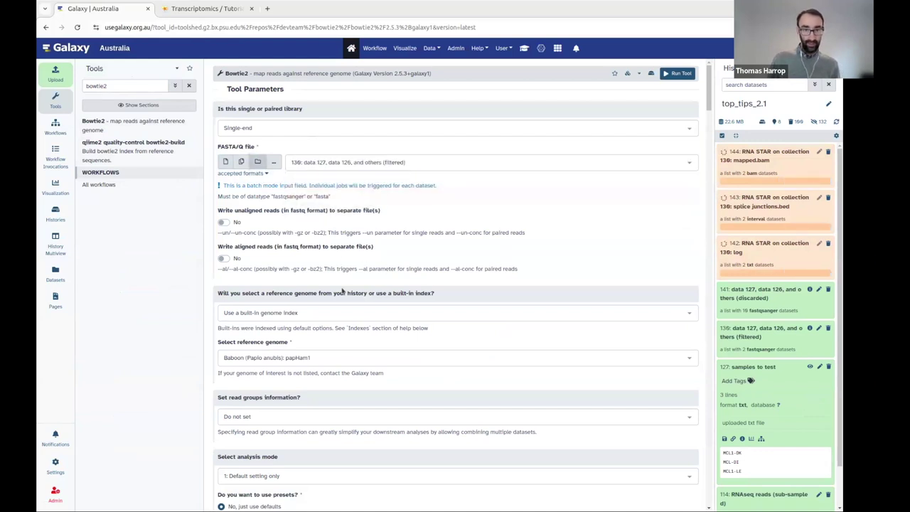
Run Bowtie2 against the built-in Mouse (Mus musculus): mm10 reference genome, saving the mapping statistics to the history.
click(308, 358)
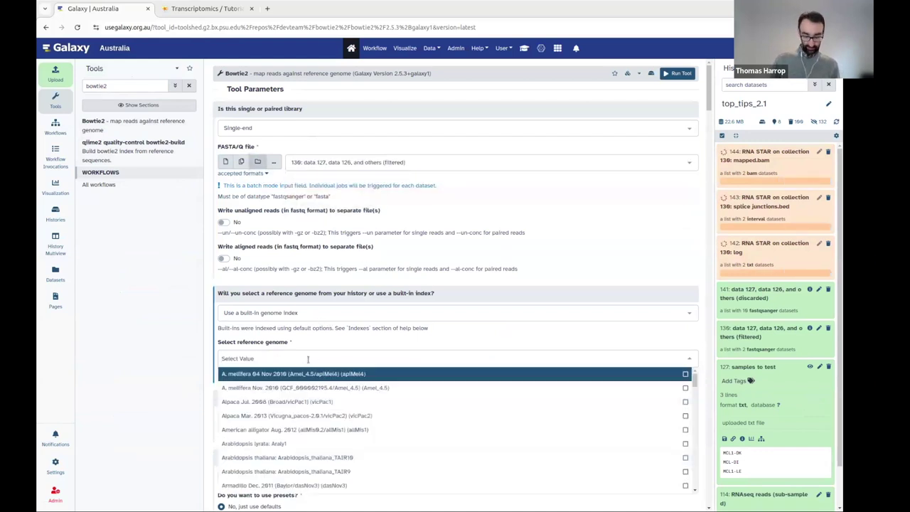
text(mm10)
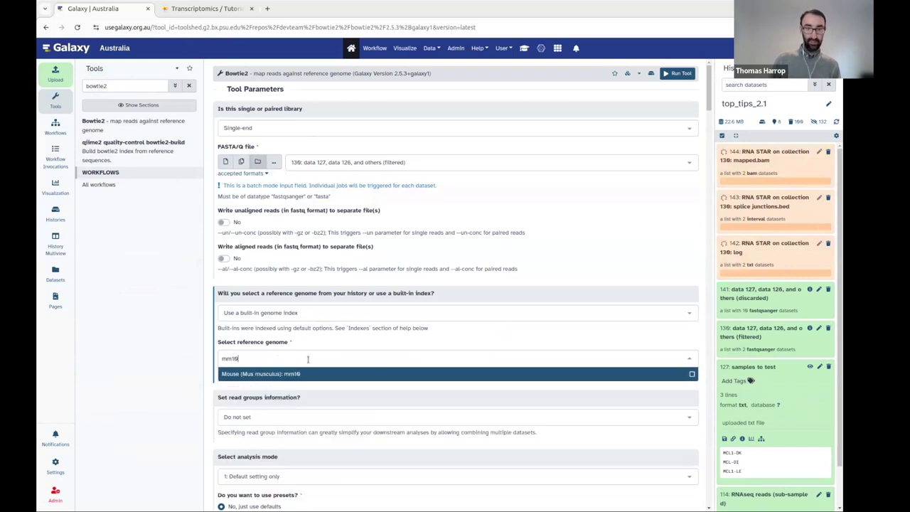
click(272, 379)
scroll(272, 382, down, 5)
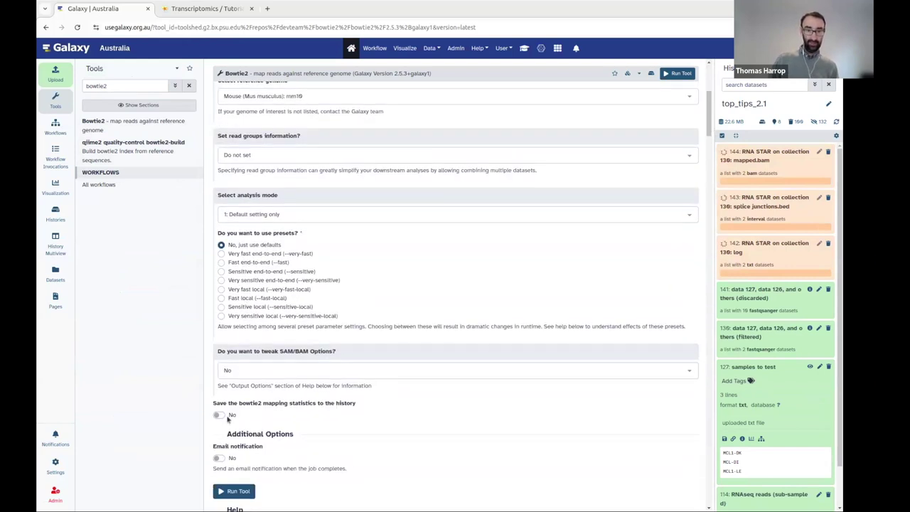
click(219, 416)
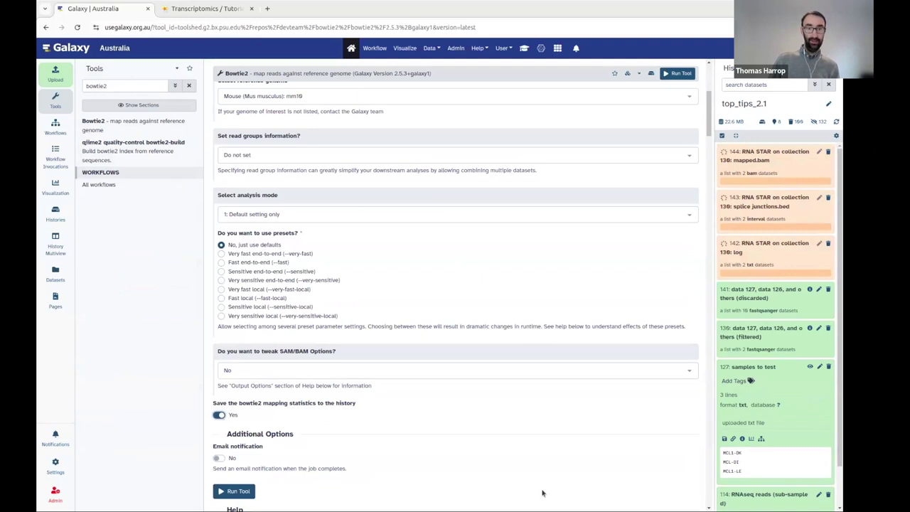
click(234, 494)
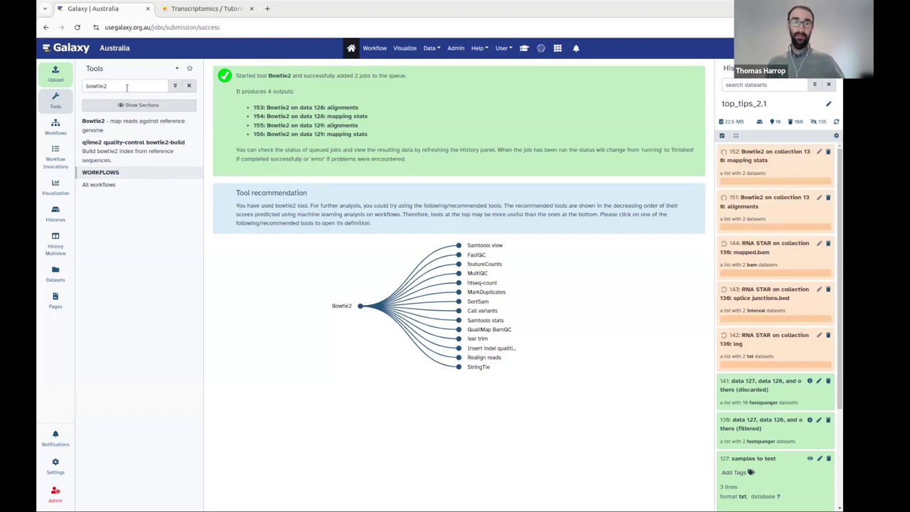
Search the tools for "multiqc" and open MultiQC.
double_click(126, 86)
text(m)
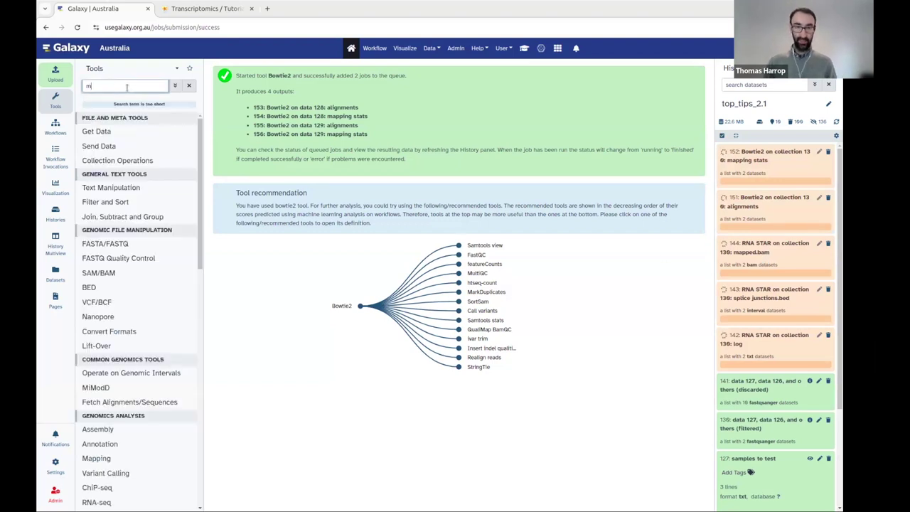
text(ultiqc)
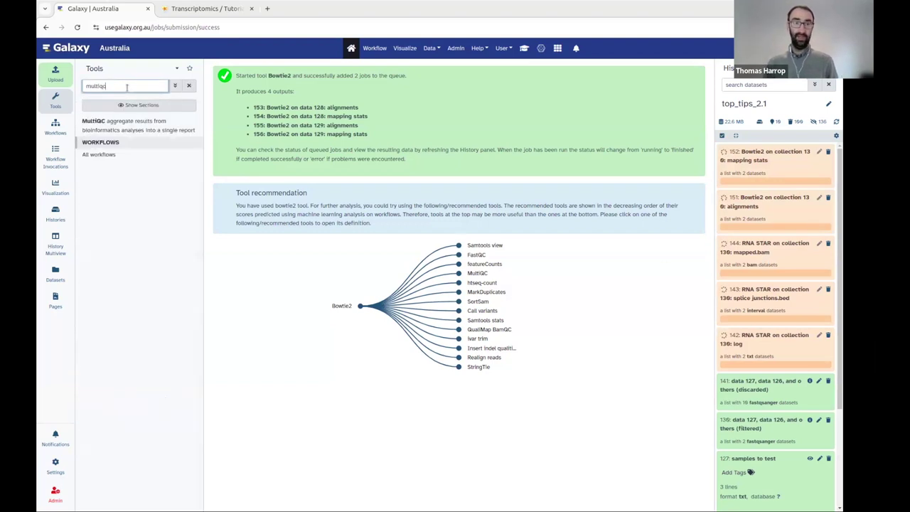
click(109, 121)
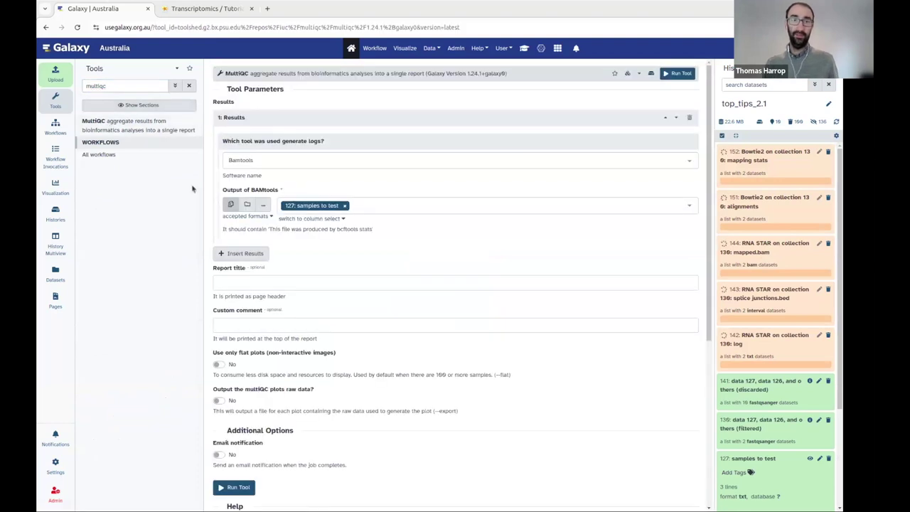
Set the first MultiQC results entry to STAR, with the RNA STAR log collection as its log output.
click(263, 161)
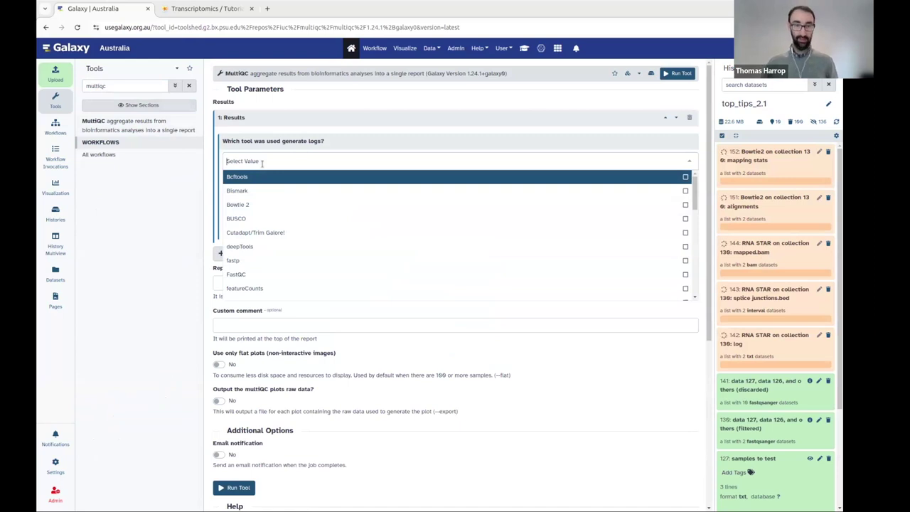
text(star)
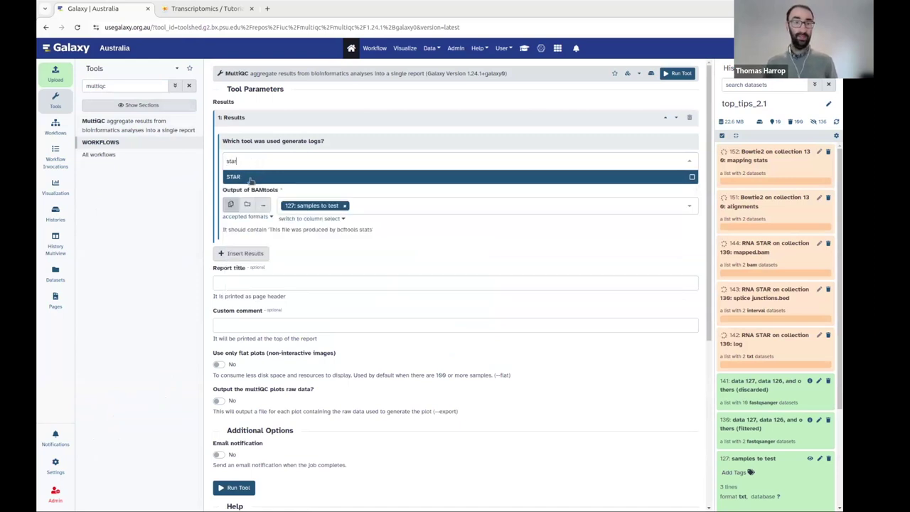
click(250, 178)
click(256, 204)
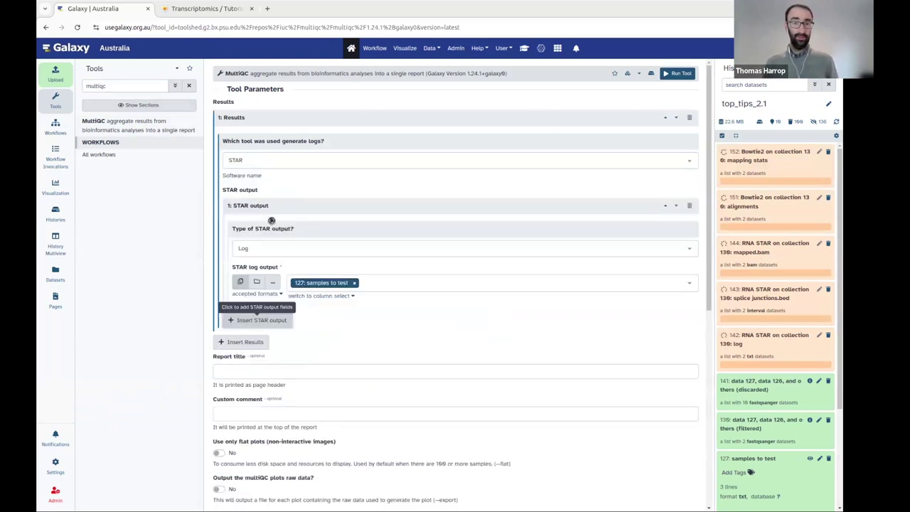
click(257, 283)
click(389, 295)
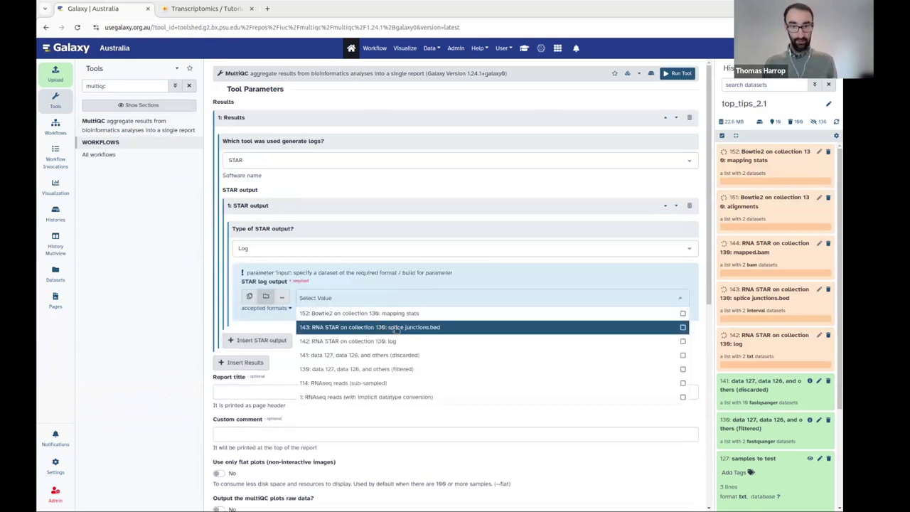
click(398, 341)
click(87, 319)
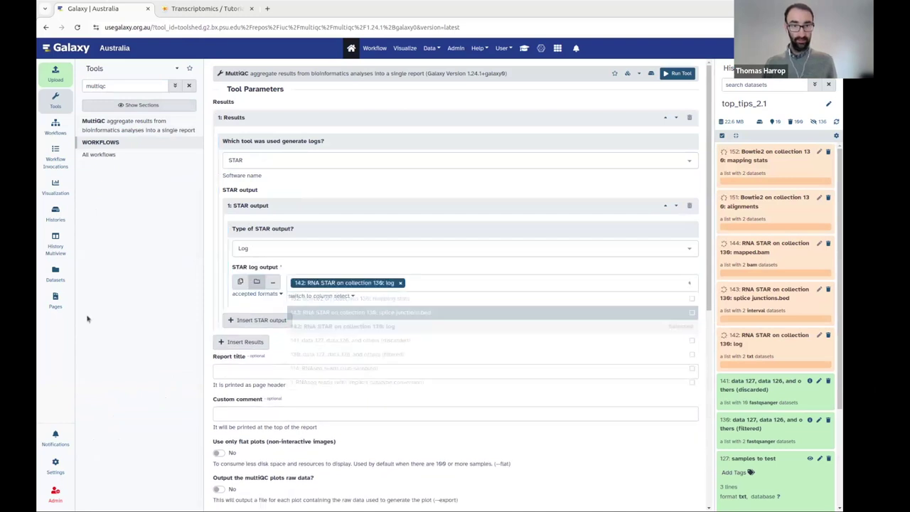
Add a second results entry for Bowtie 2 using the Bowtie2 mapping stats collection, and run MultiQC.
click(242, 342)
scroll(245, 330, down, 2)
click(268, 280)
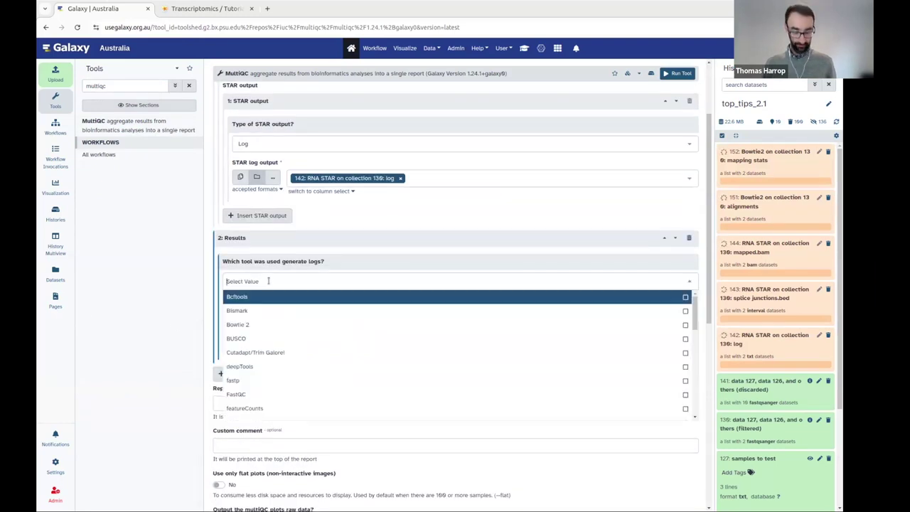
text(bow)
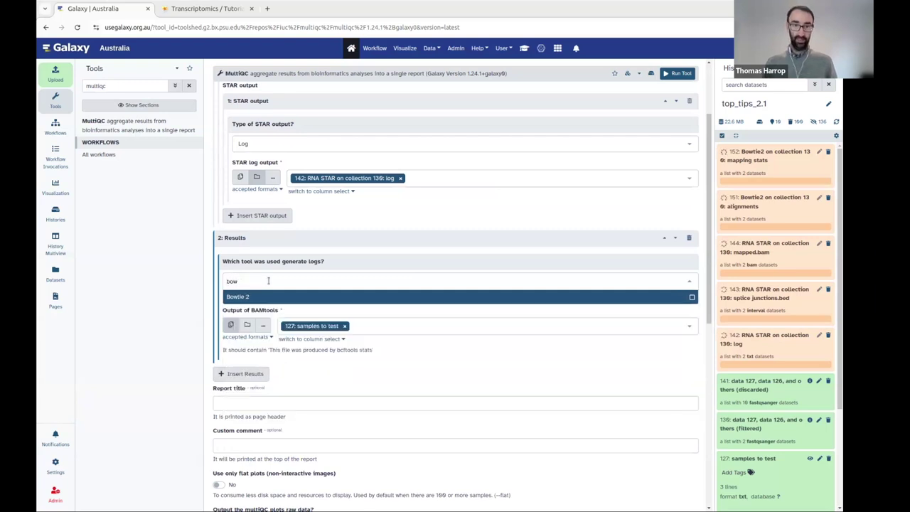
click(260, 296)
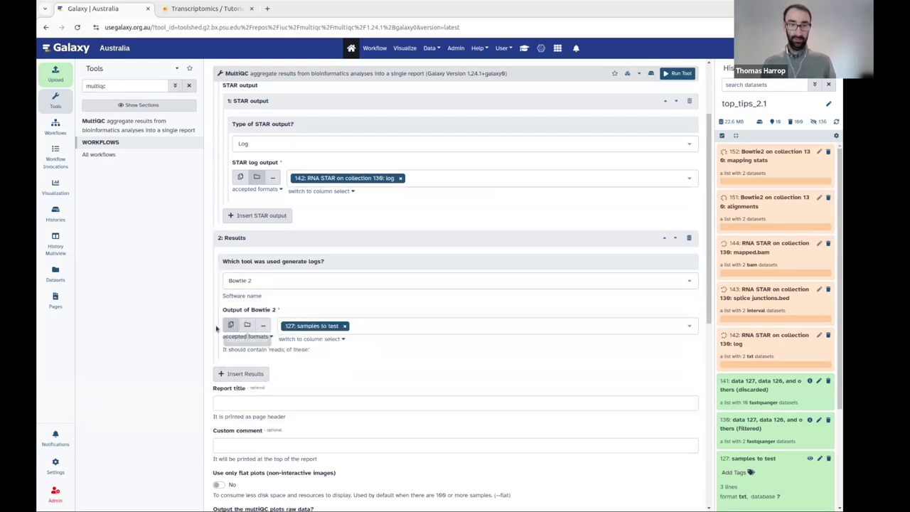
click(245, 325)
click(341, 343)
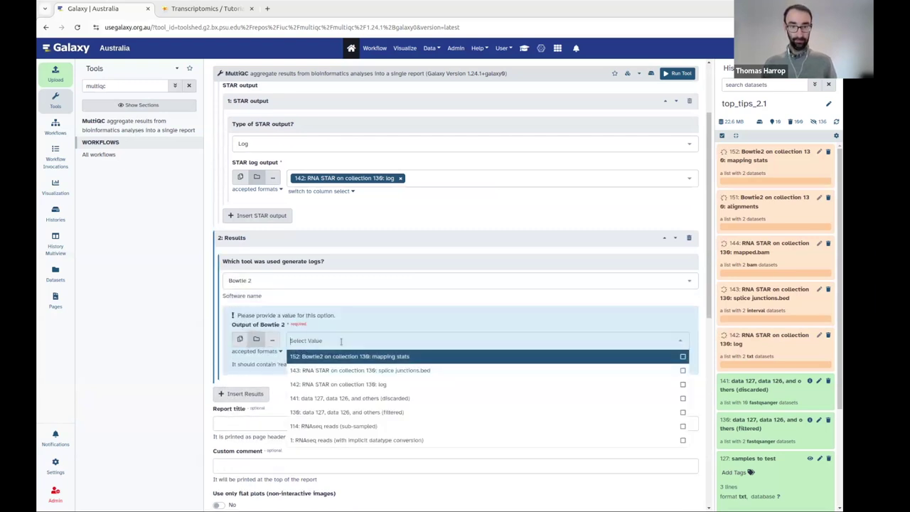
click(351, 358)
click(162, 378)
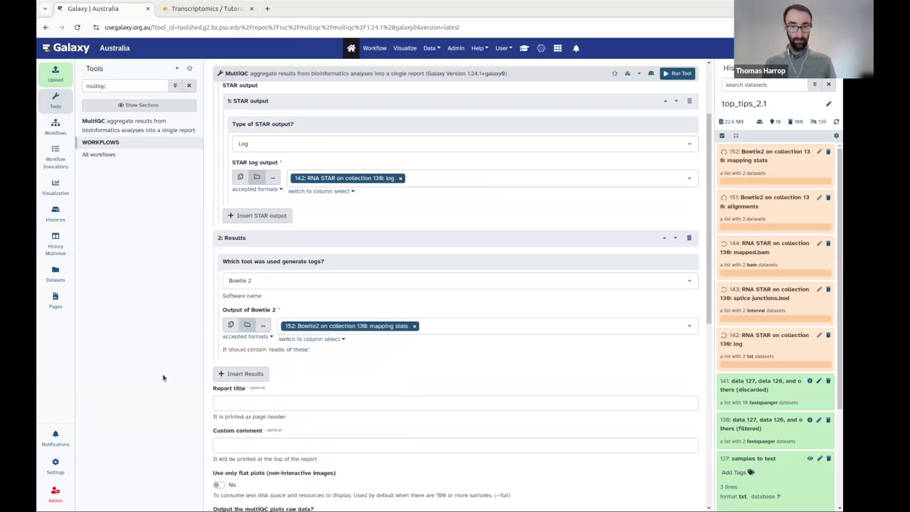
scroll(249, 355, down, 3)
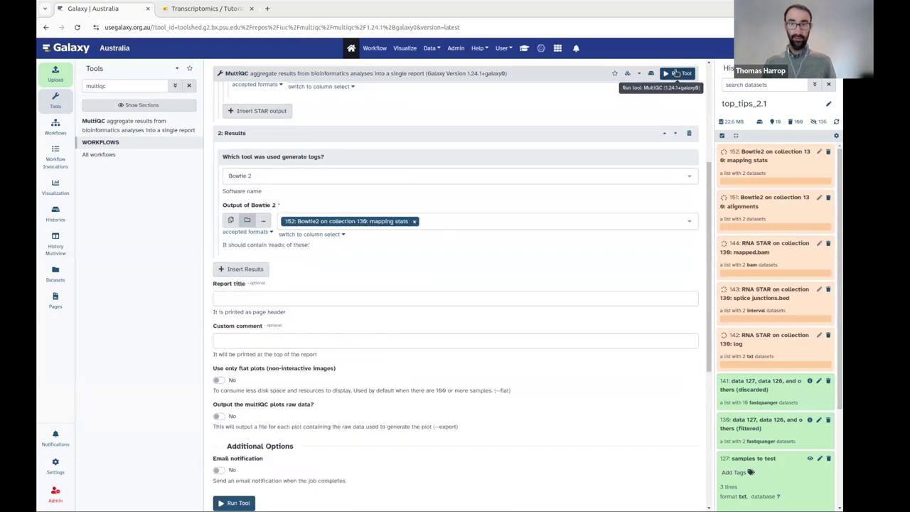
click(676, 74)
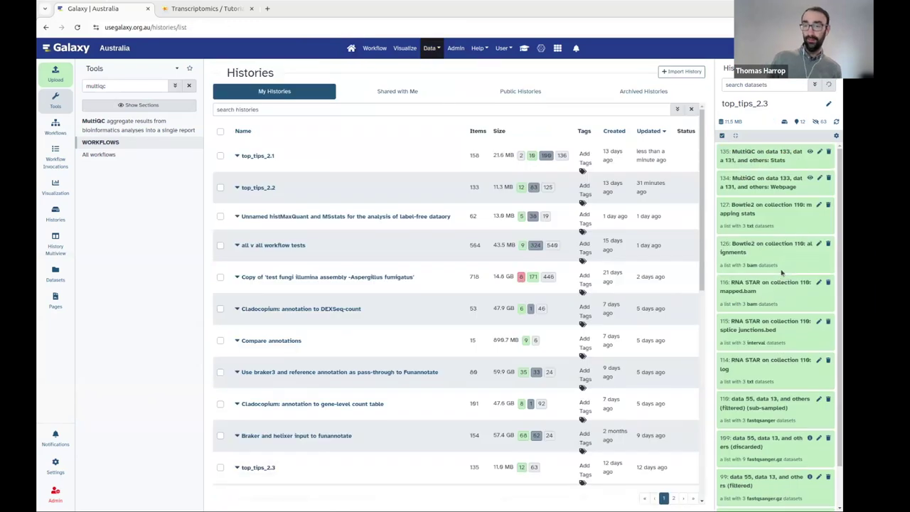
Open the MultiQC webpage report in the top_tips_2.3 history and examine the STAR and Bowtie 2 alignment plots as percentages.
click(811, 178)
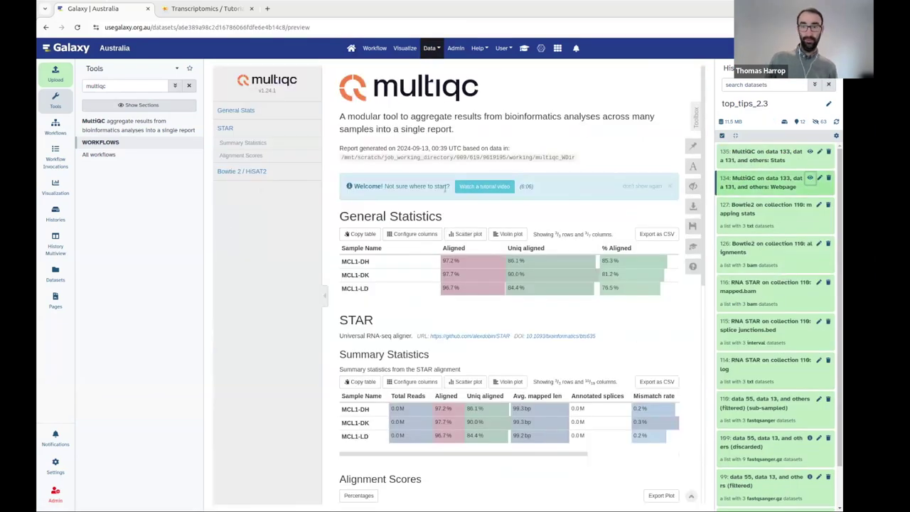
scroll(705, 291, down, 5)
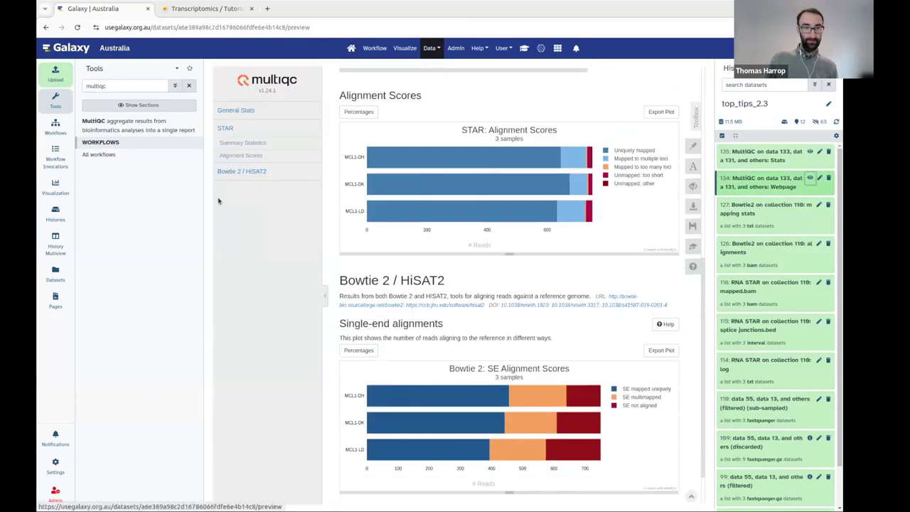
click(56, 99)
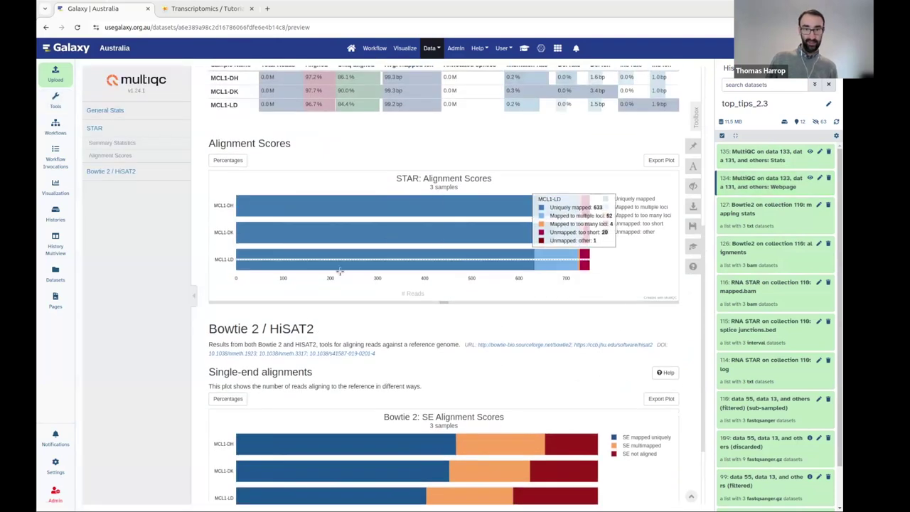
click(218, 162)
click(228, 398)
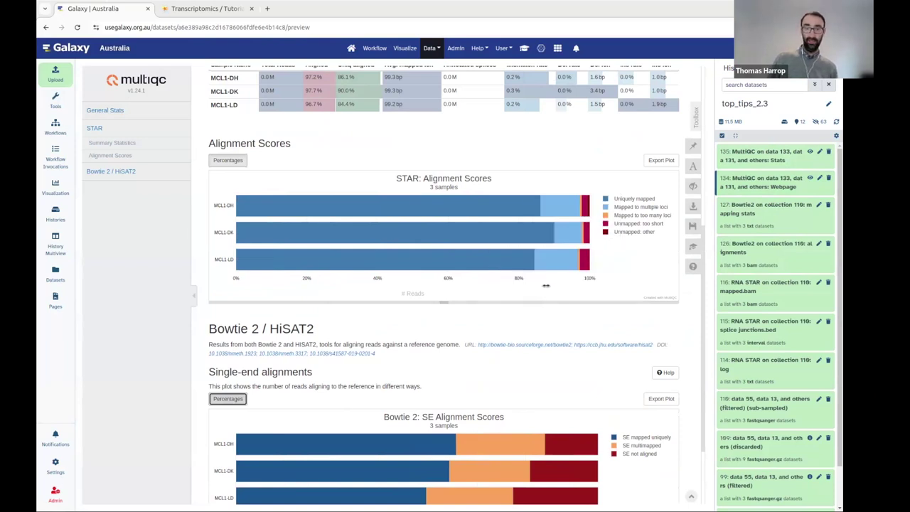
scroll(461, 380, down, 1)
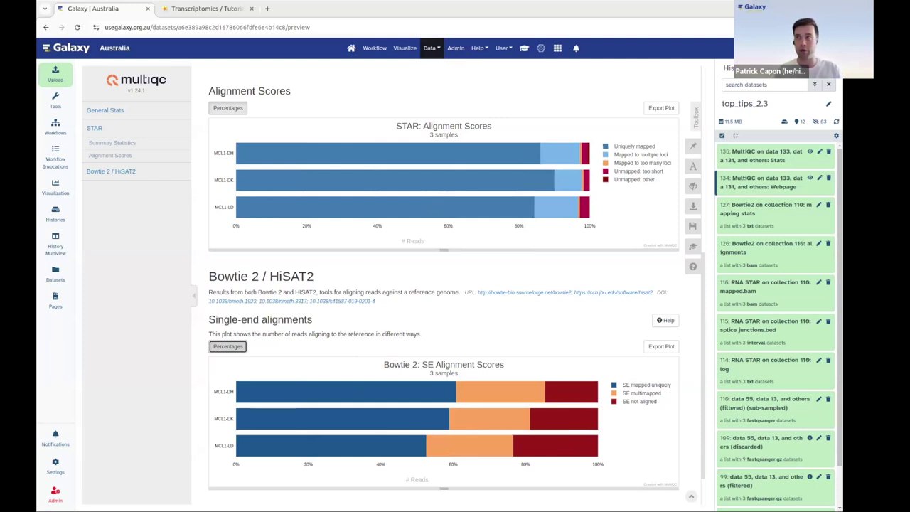
Show the tools again, search them for "multiqc" and open a new MultiQC form.
mouse_move(265, 158)
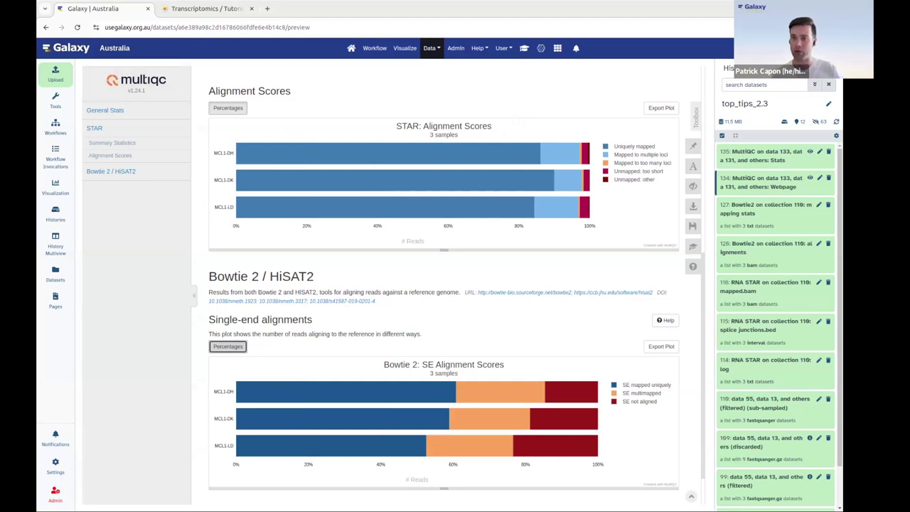
click(57, 101)
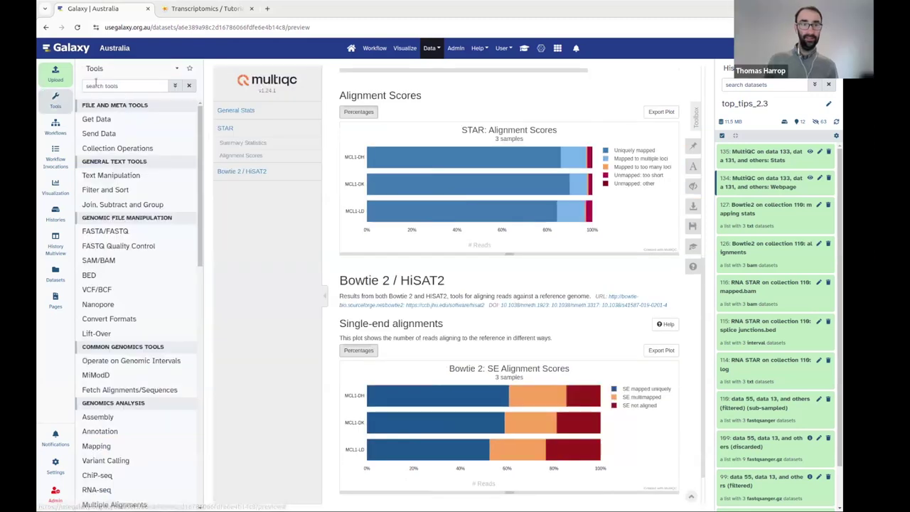
click(95, 85)
text(mu)
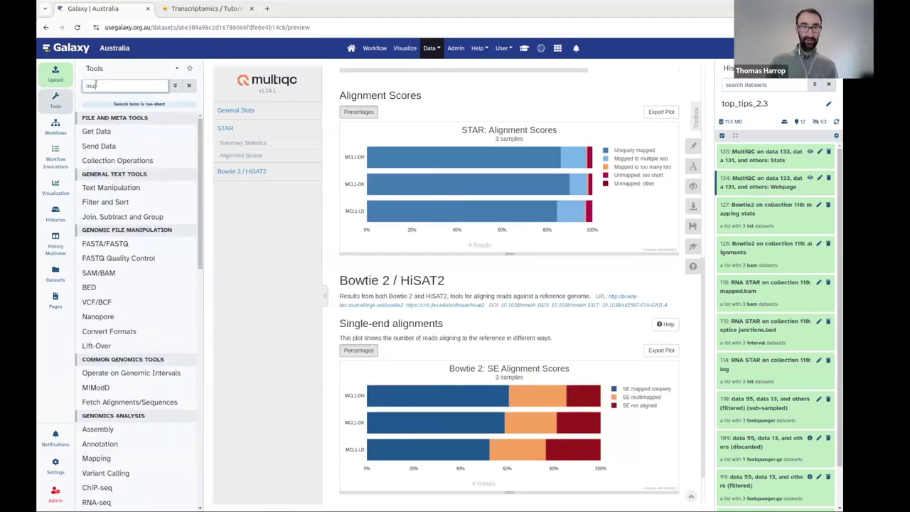
text(ltiqc)
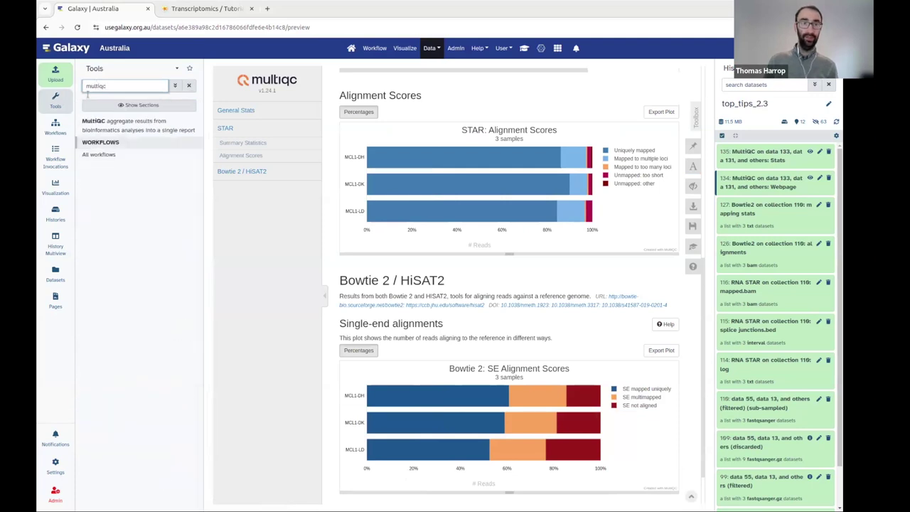
click(104, 123)
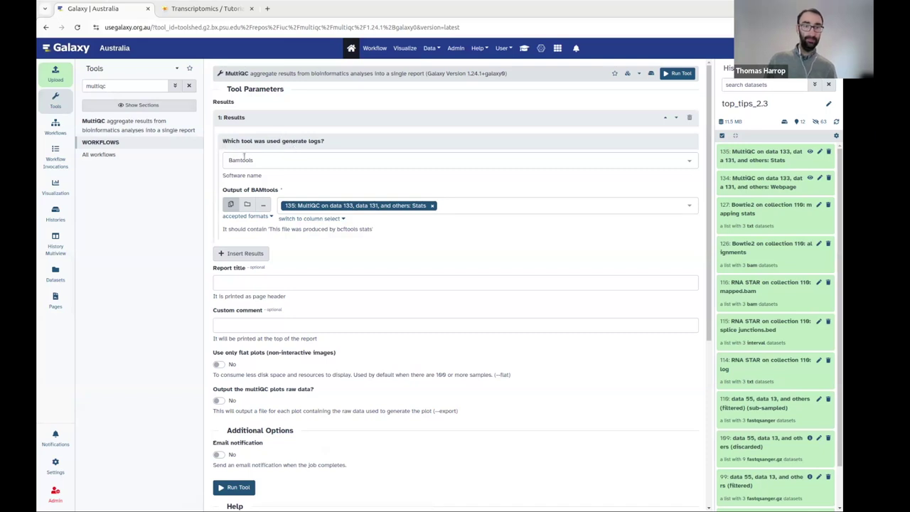
Browse the list of supported log-generating tools in the MultiQC results entry and close it without choosing one.
click(302, 163)
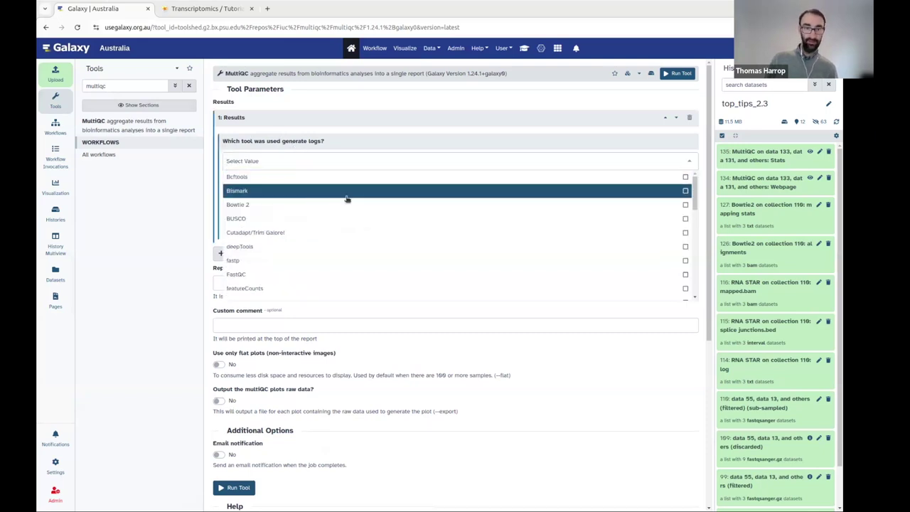
scroll(349, 204, down, 2)
scroll(348, 208, down, 2)
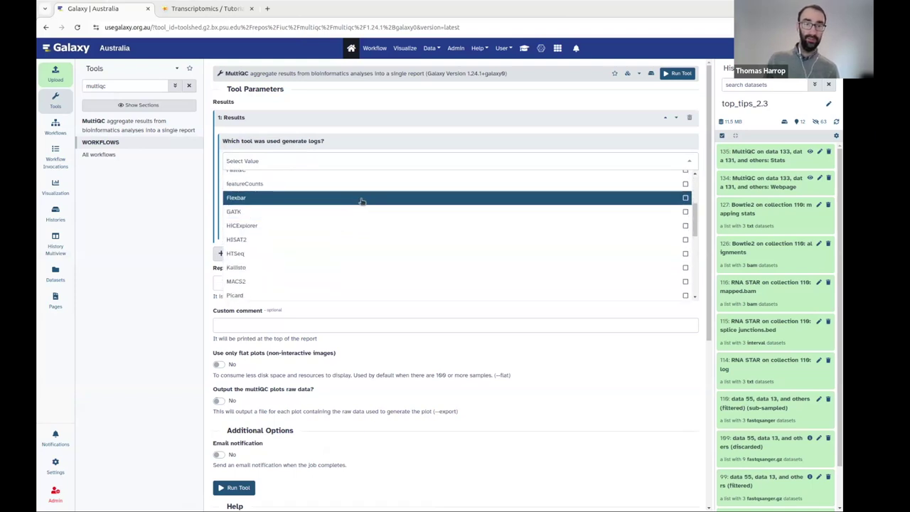
scroll(368, 207, down, 6)
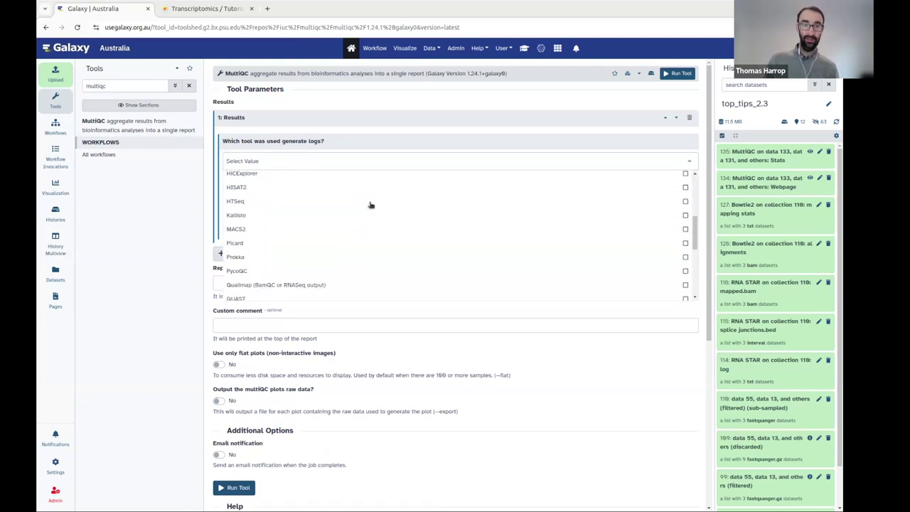
scroll(370, 205, down, 3)
scroll(369, 207, up, 15)
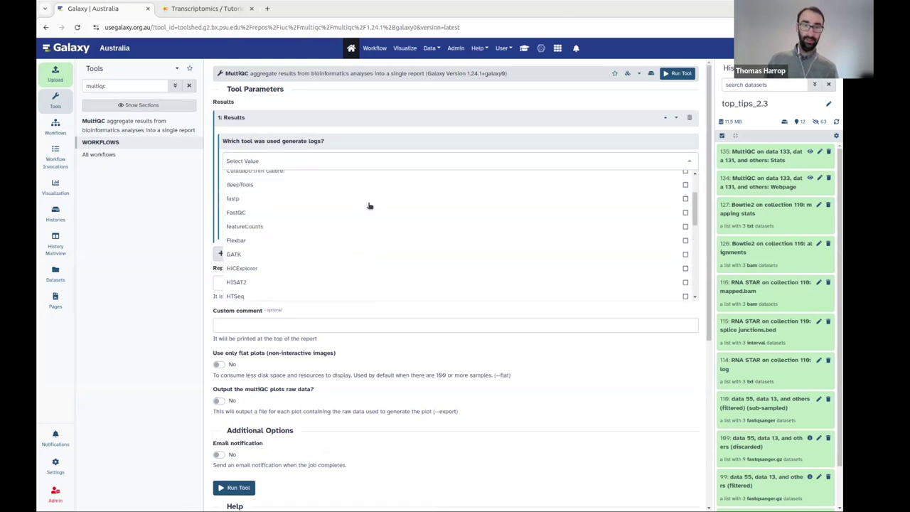
click(84, 169)
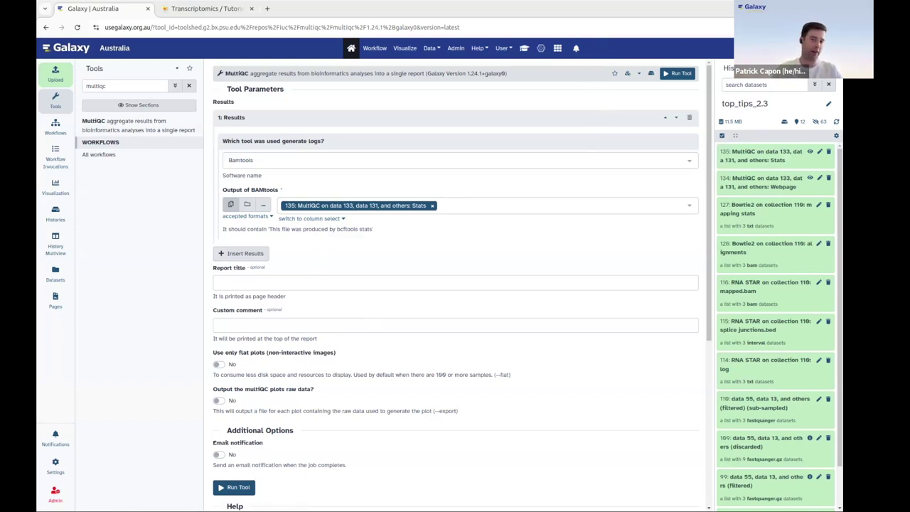
Search the tools for "my awesometool" and clear the search term.
double_click(112, 85)
key(BackSpace)
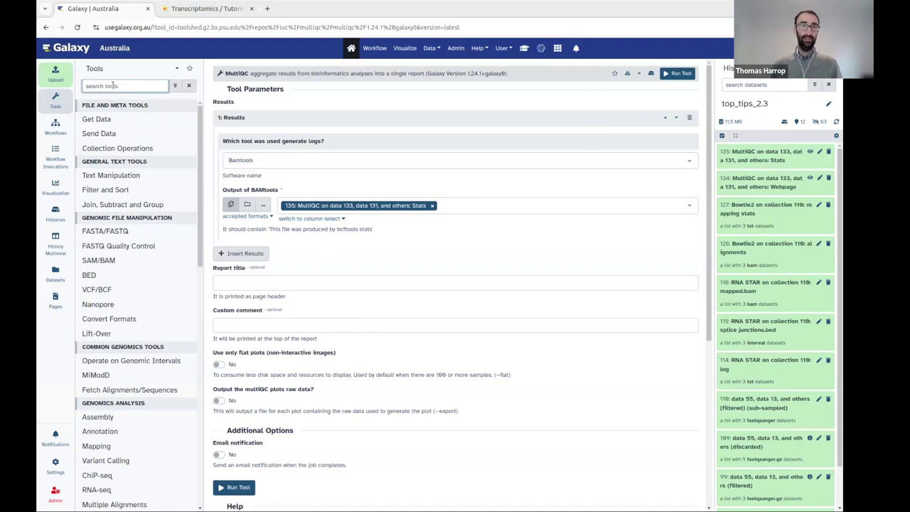
text(my a)
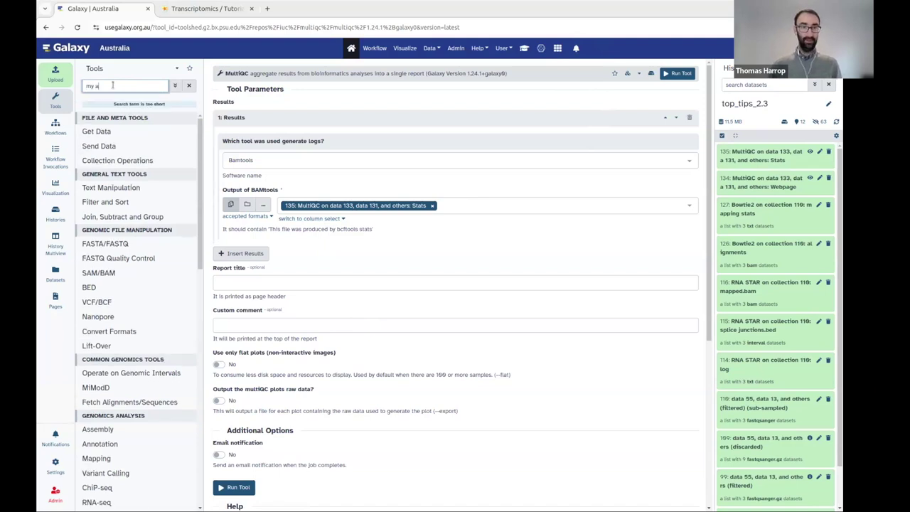
text(wesometool)
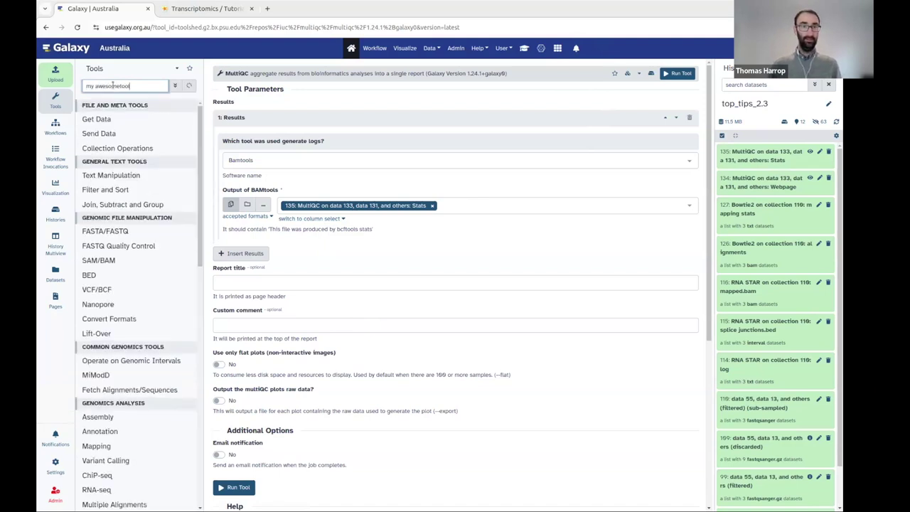
double_click(112, 85)
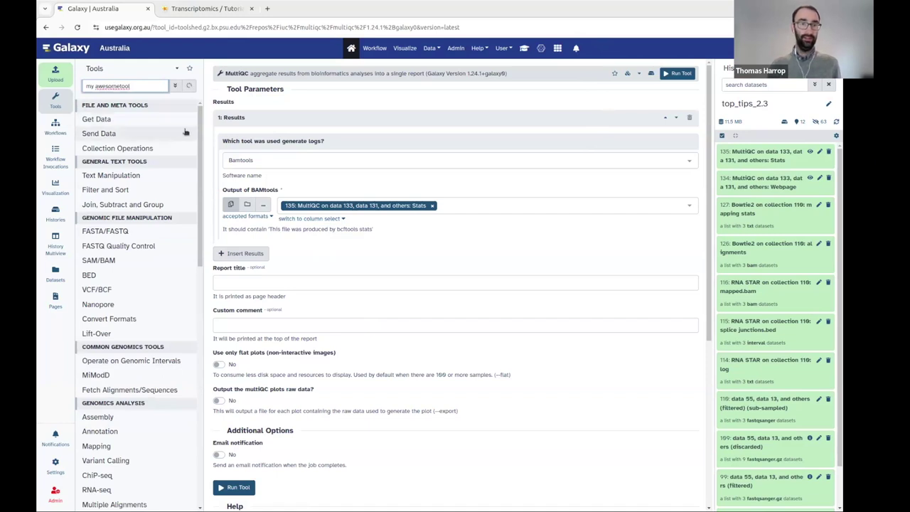
scroll(164, 142, down, 1)
scroll(164, 143, down, 3)
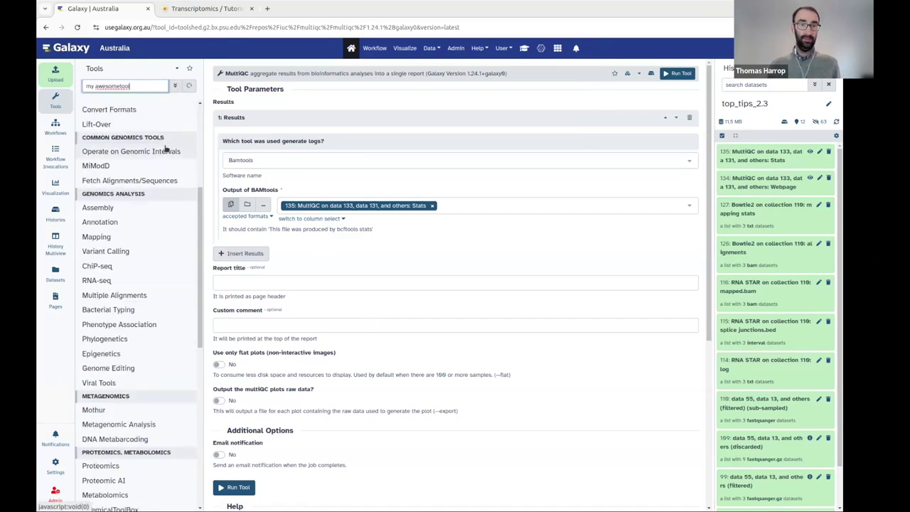
scroll(158, 122, up, 2)
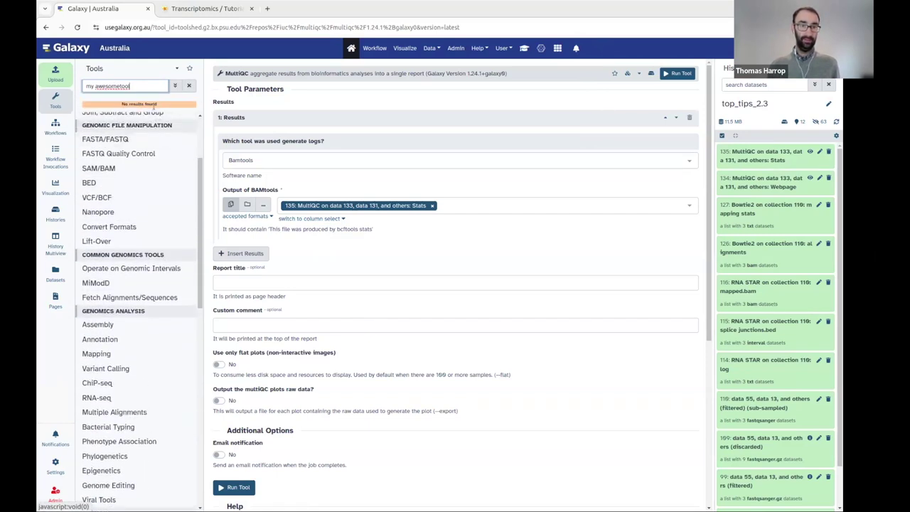
triple_click(153, 86)
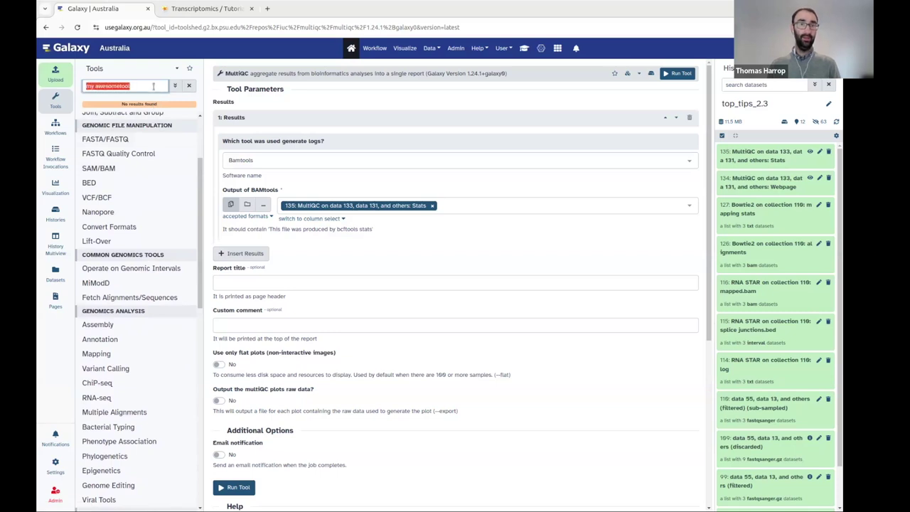
key(BackSpace)
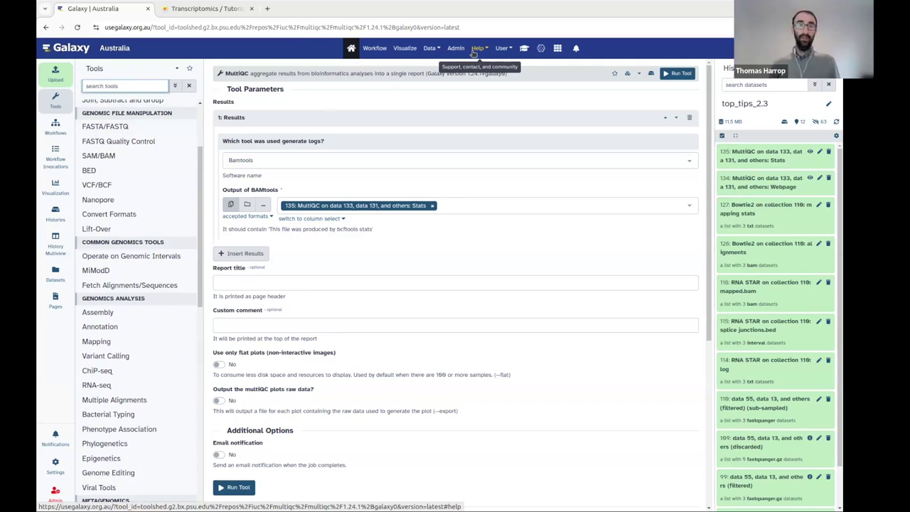
click(86, 85)
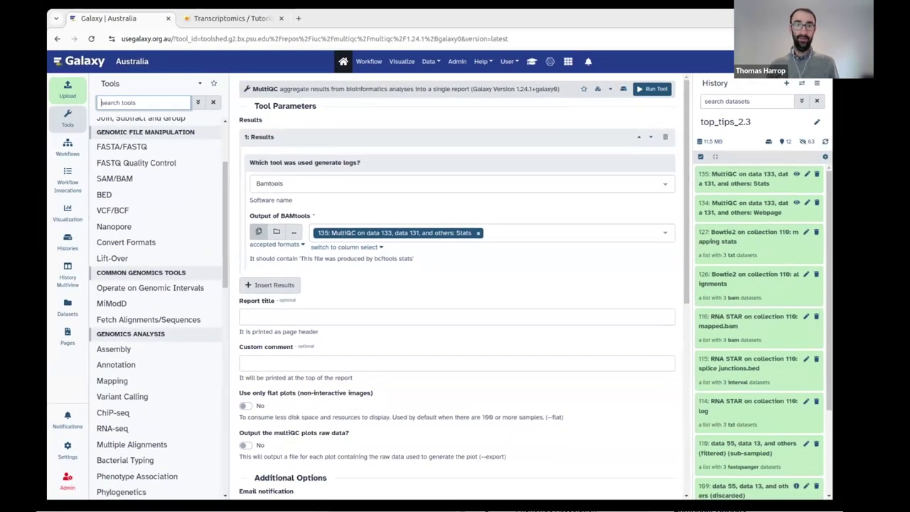
Search the web for "galaxy toolshed" in a new browser tab and open the Galaxy Tool Shed site.
click(298, 19)
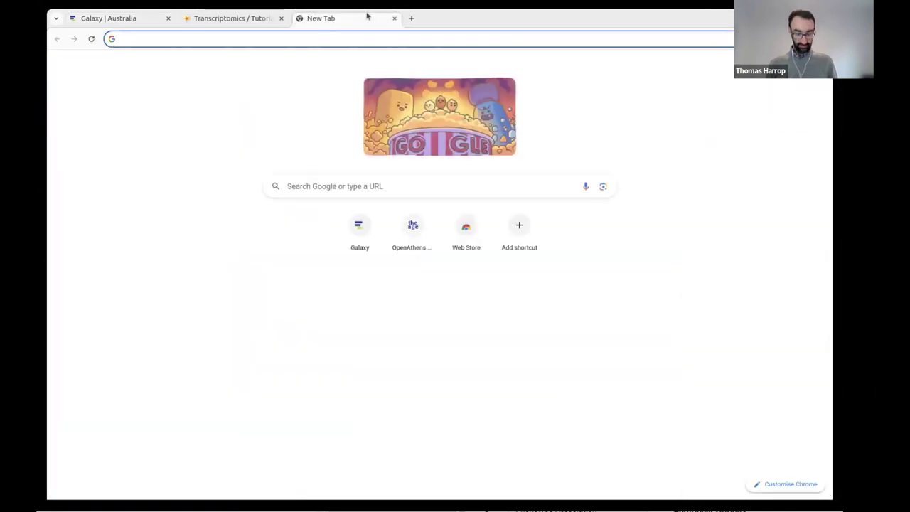
text(galaxty)
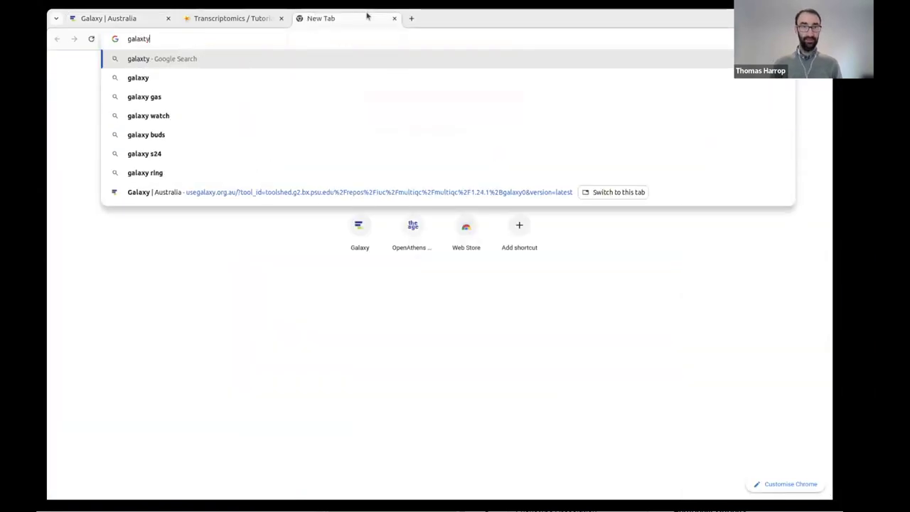
key(BackSpace)
key(BackSpace)
text(y toolshe)
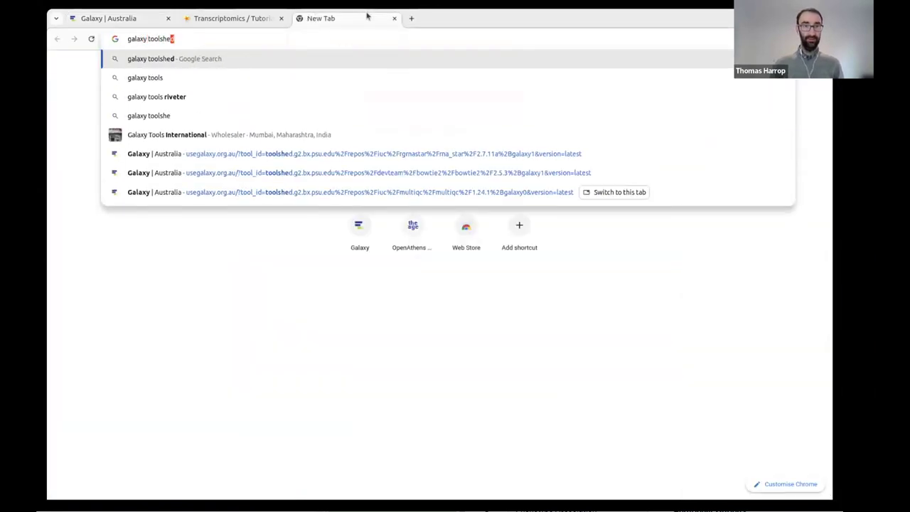
key(Return)
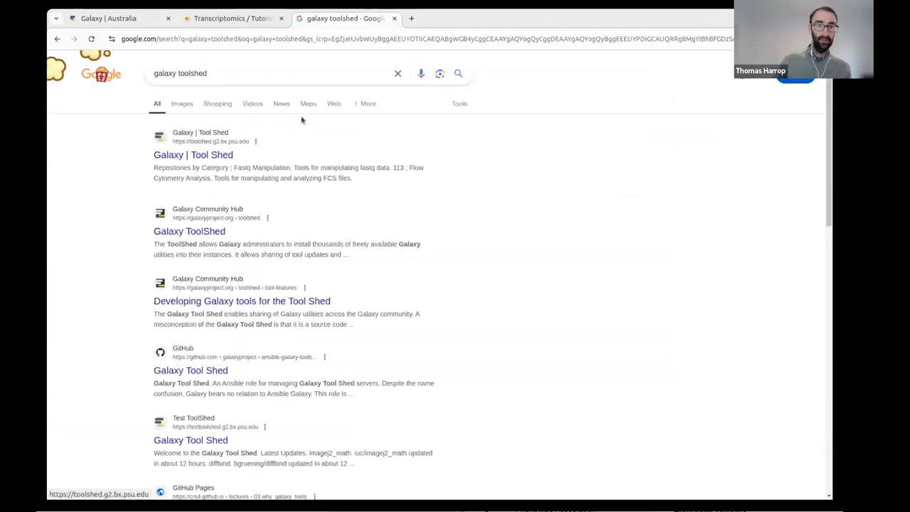
click(219, 155)
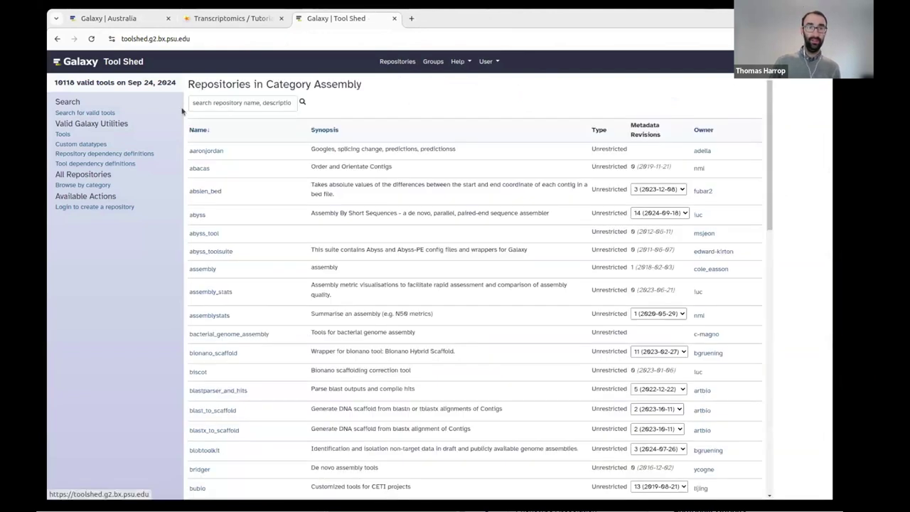
Search the Tool Shed repositories for "flye".
click(212, 103)
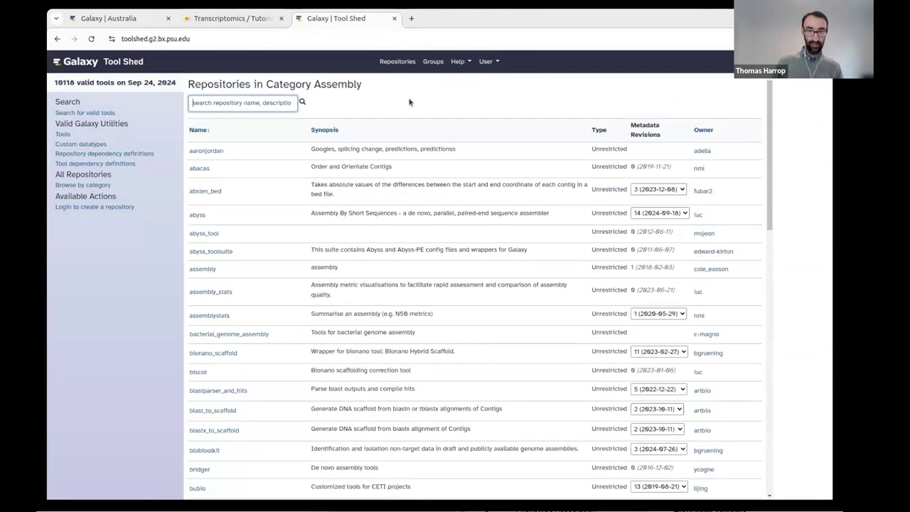
text(flye)
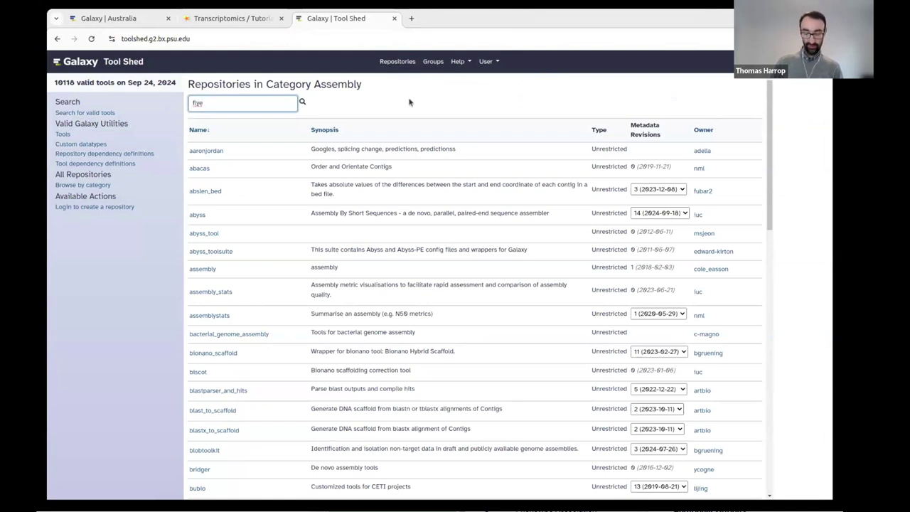
key(Return)
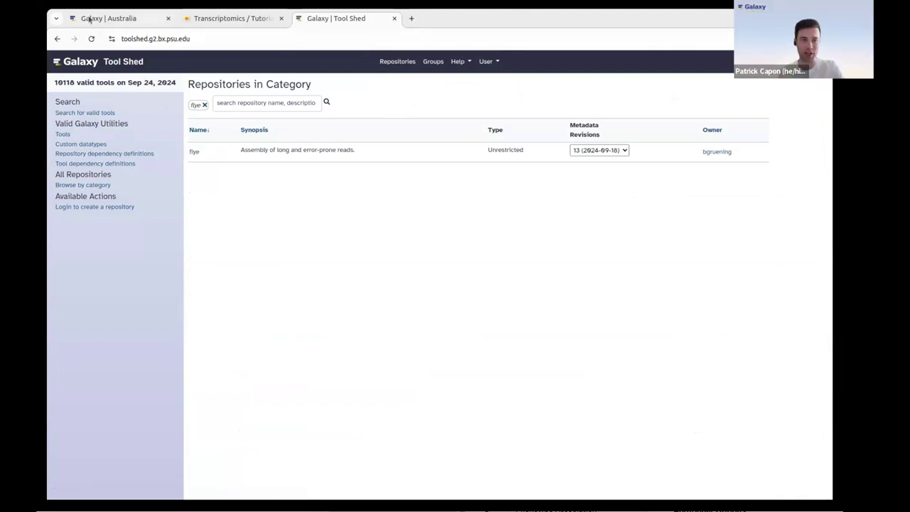
Return to Galaxy Australia, expand the RNA-seq tool section under Genomics Analysis and look through its tools.
click(125, 19)
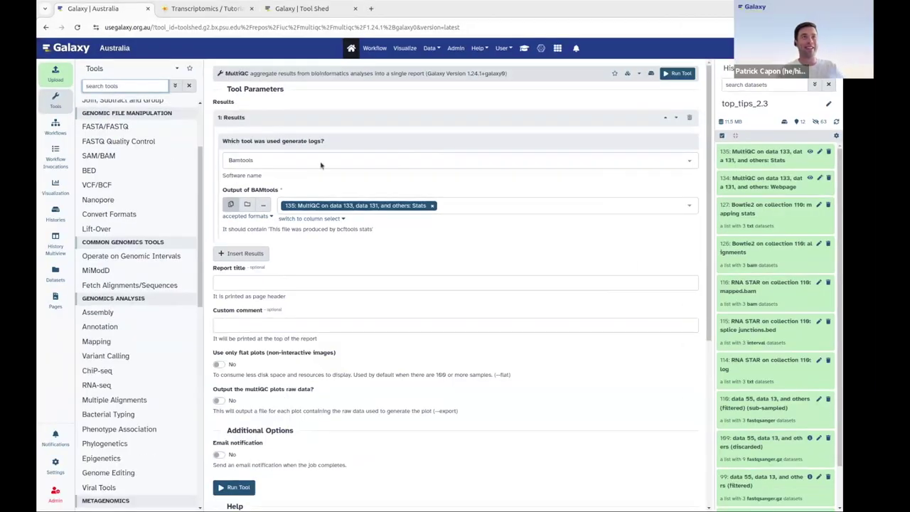
key(t)
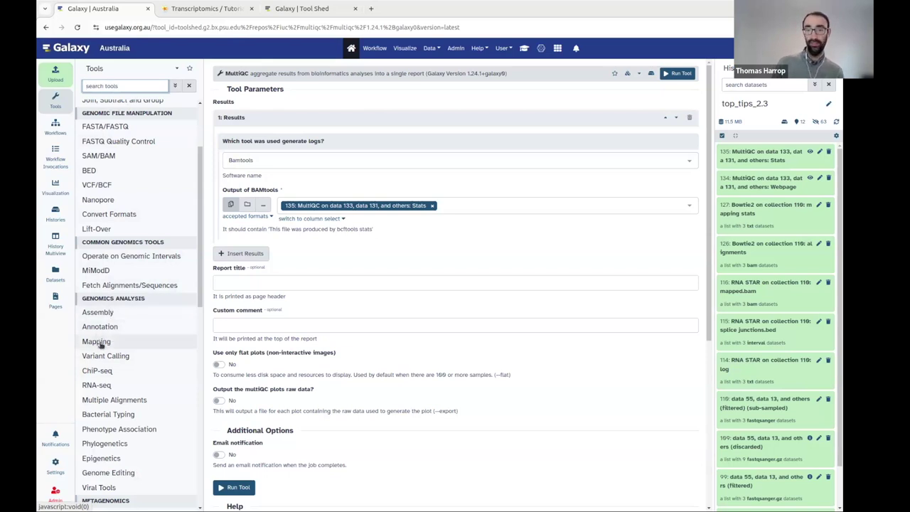
click(103, 385)
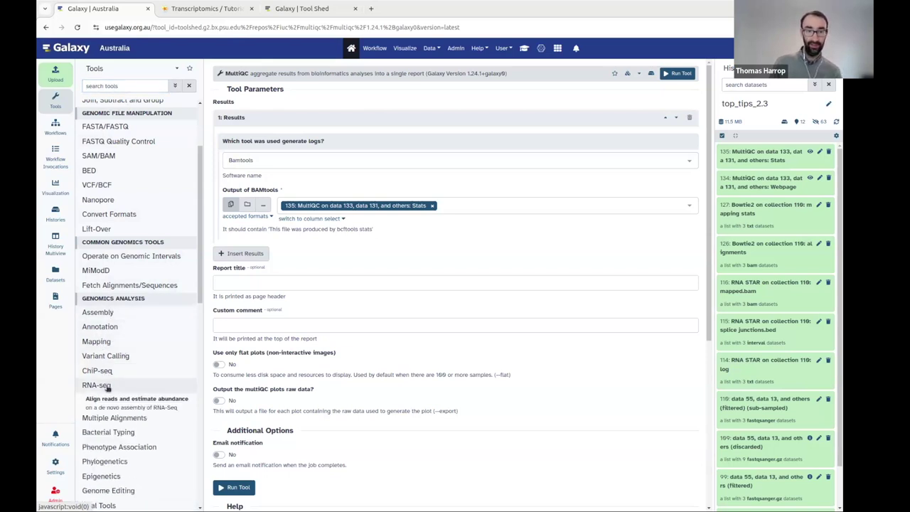
scroll(106, 349, down, 5)
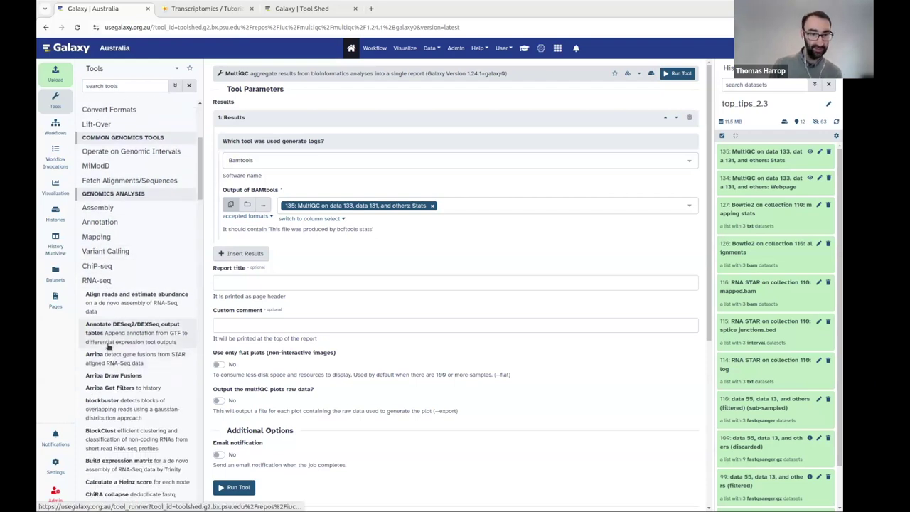
scroll(121, 338, down, 9)
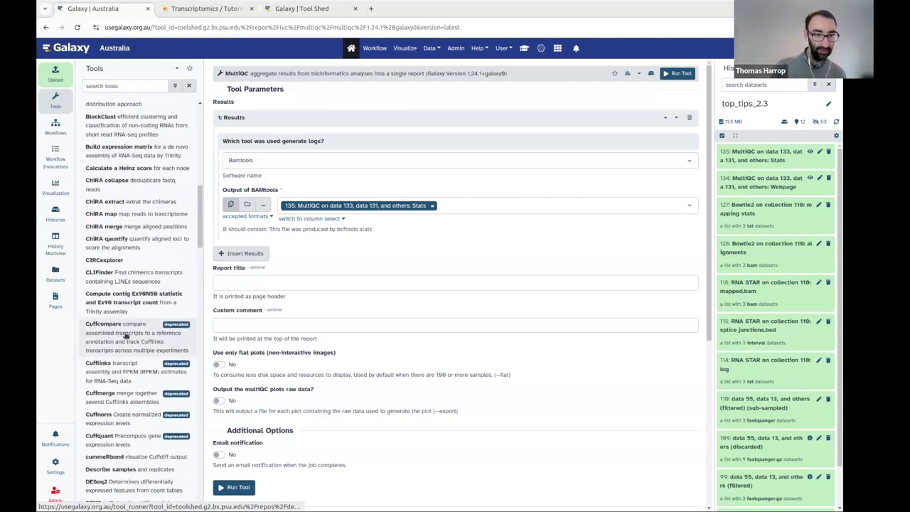
scroll(125, 338, down, 12)
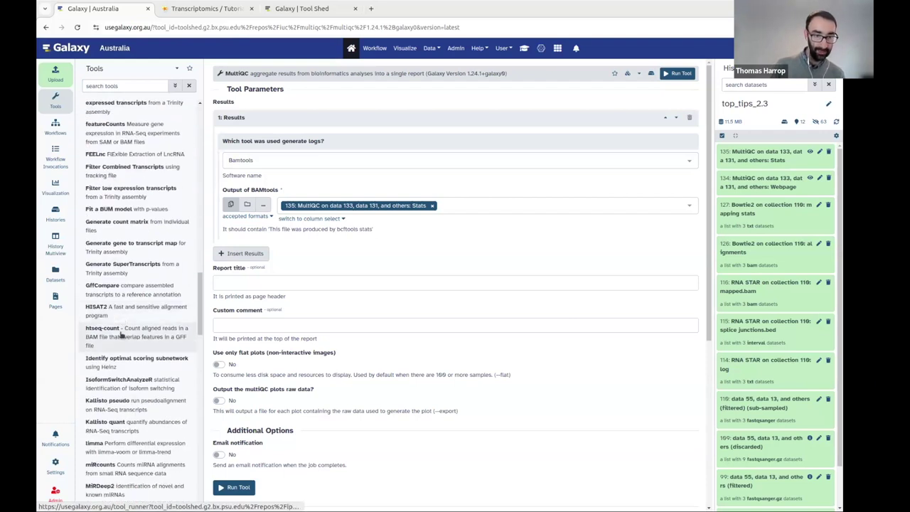
scroll(123, 328, down, 3)
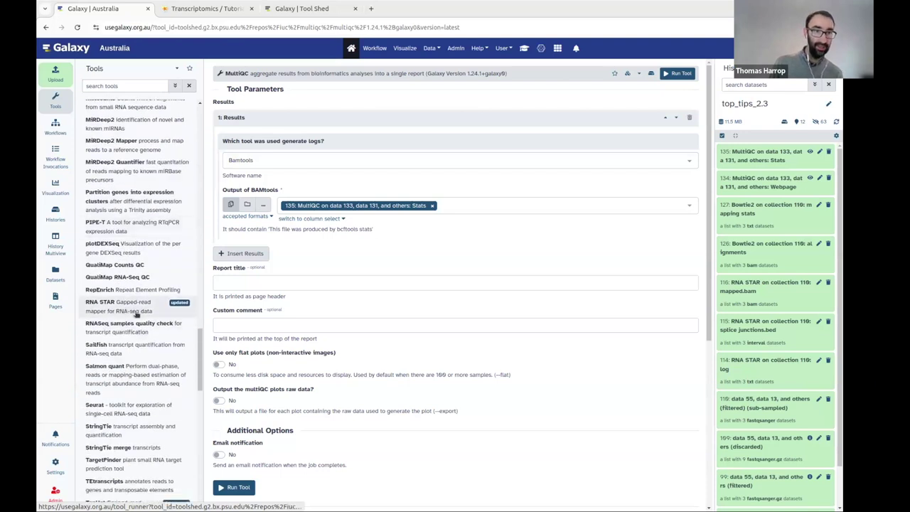
scroll(137, 312, up, 6)
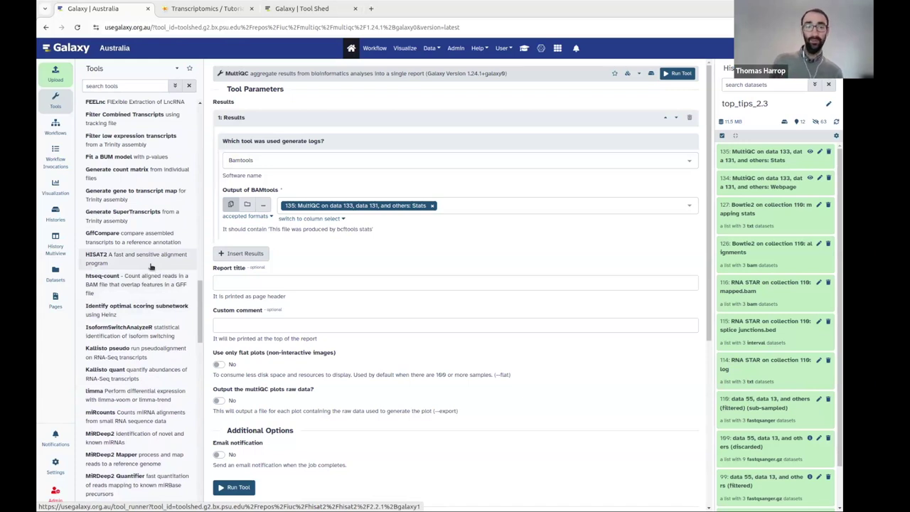
scroll(151, 266, up, 12)
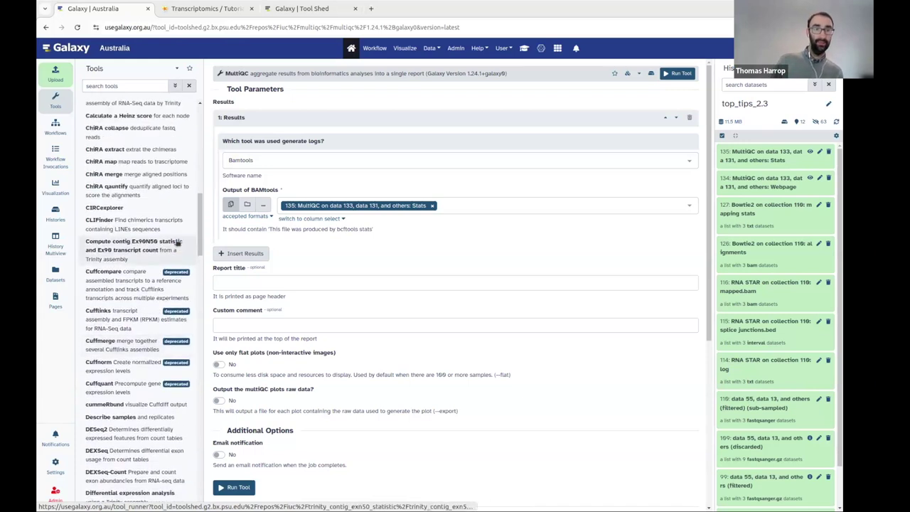
scroll(143, 232, up, 6)
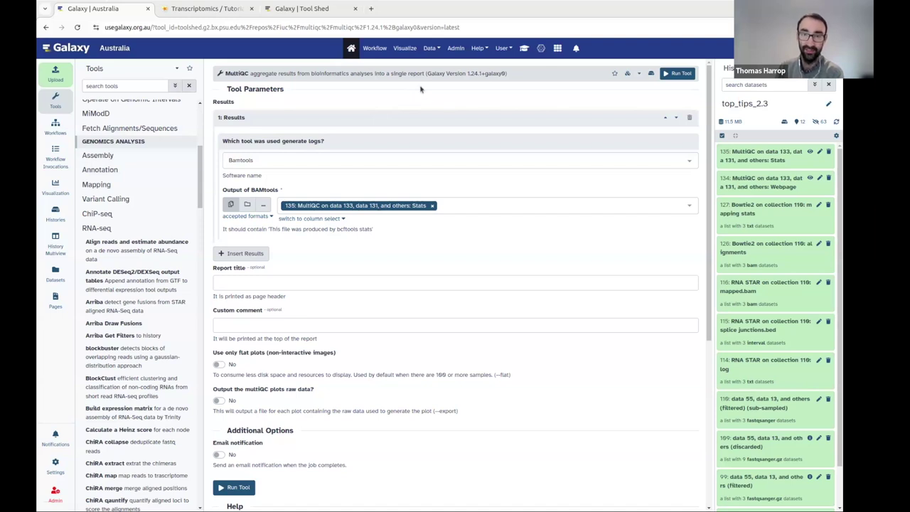
Switch to the Galaxy Australia Genome Lab and expand its Assembly tool section to view the tools.
click(542, 50)
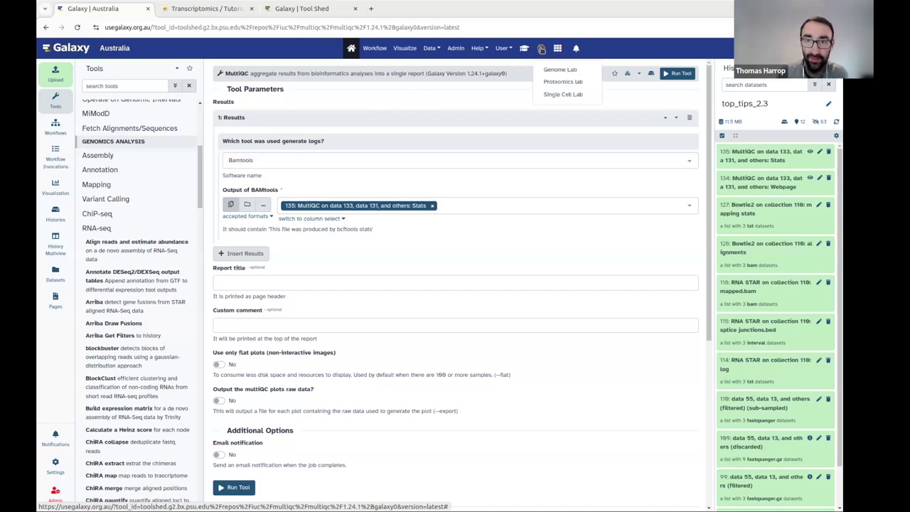
click(552, 72)
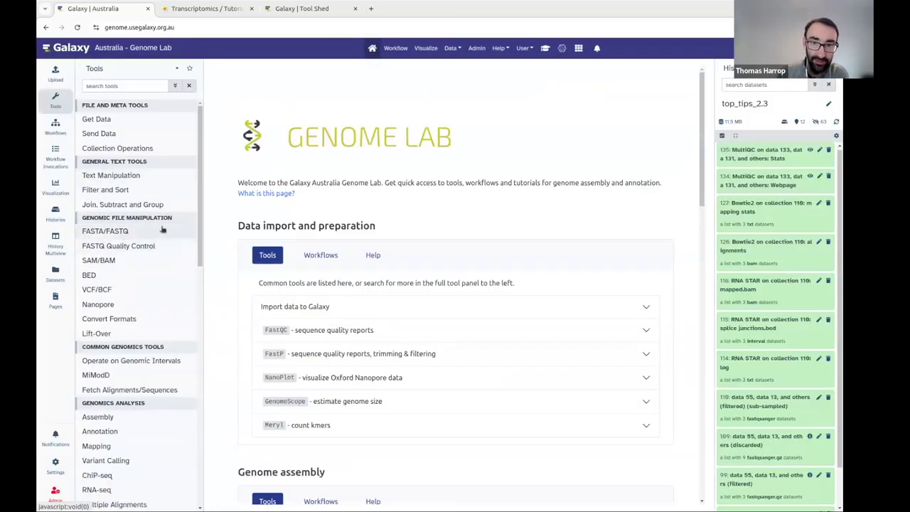
click(97, 417)
scroll(126, 370, down, 3)
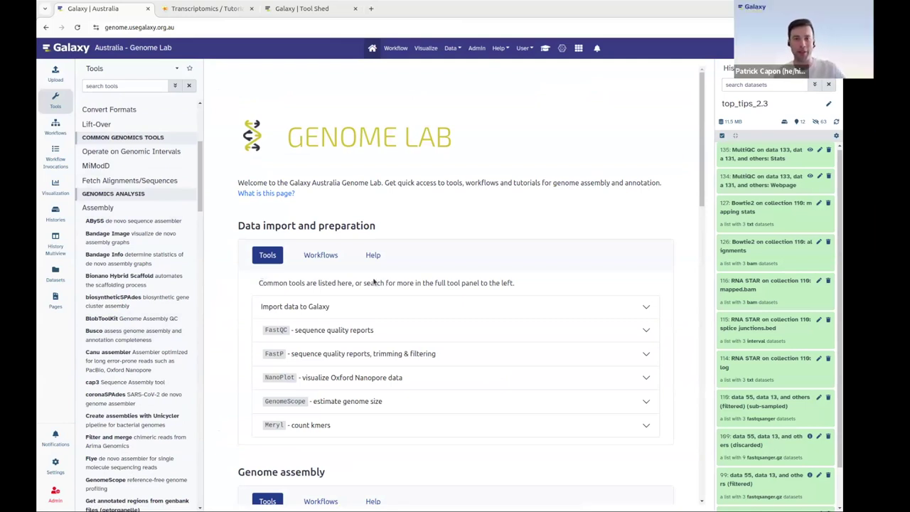
Open the list of other Galaxy Australia labs from the Genome Lab.
click(563, 49)
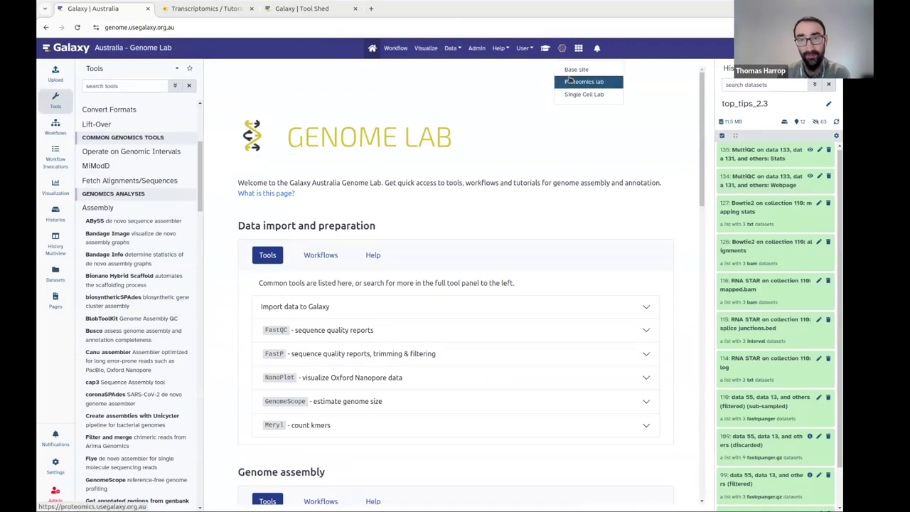